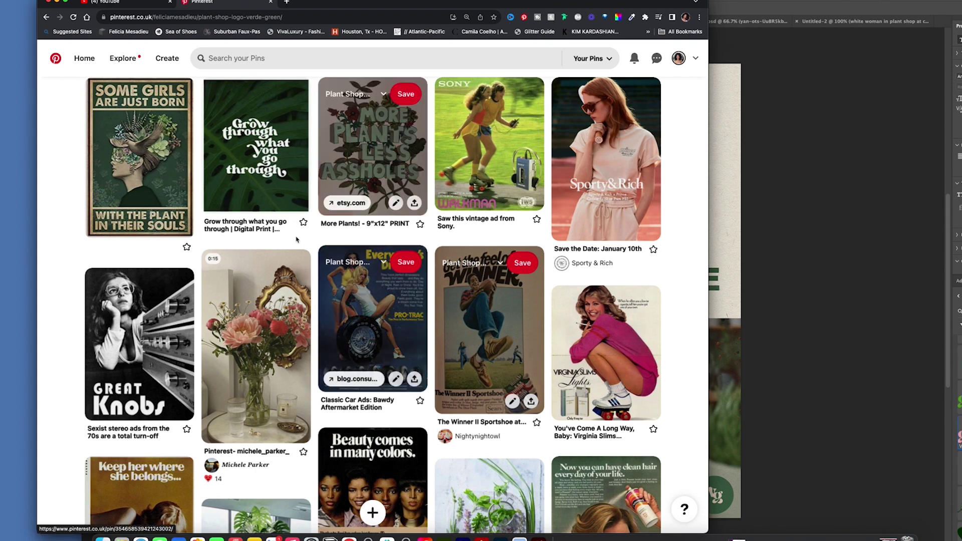
- Examine the "Beauty comes in many colors" cosmetics ad and the "Winner II Sportshoe" ad for layout inspiration
left_click(373, 471)
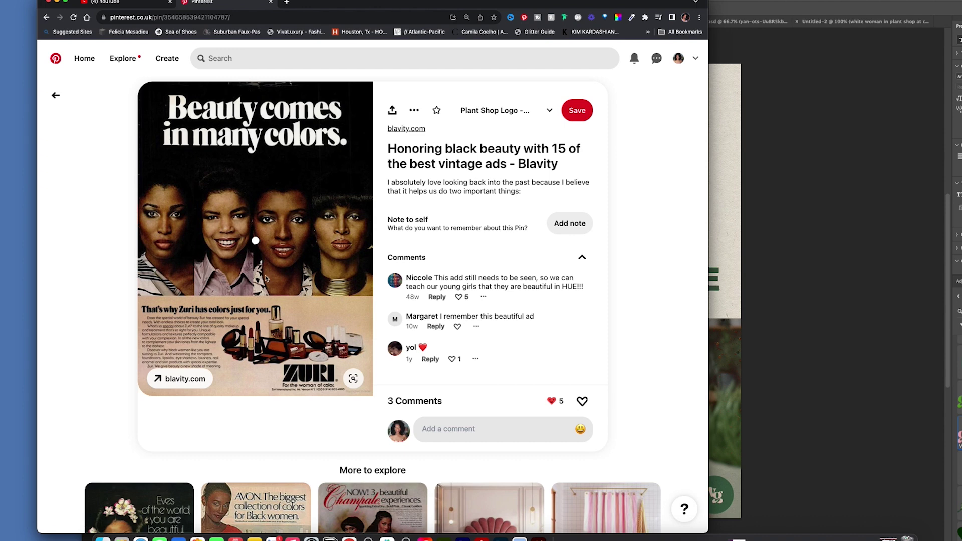
scroll(265, 278, "down", 3)
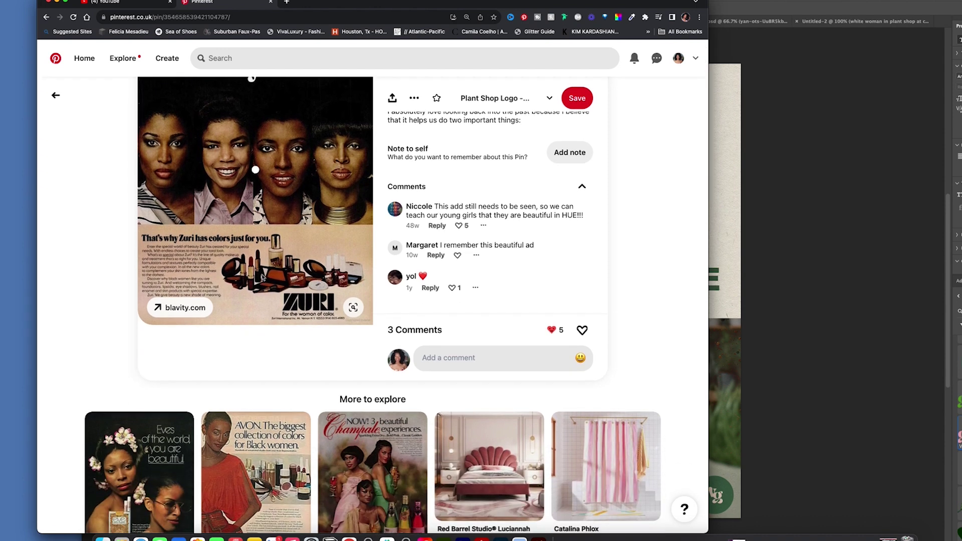
scroll(287, 430, "left", 5)
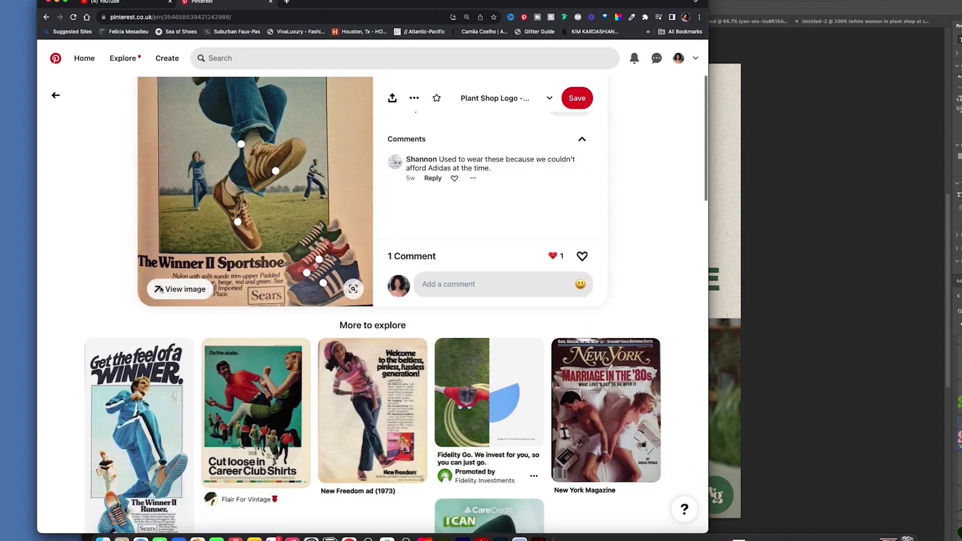
scroll(226, 204, "up", 5)
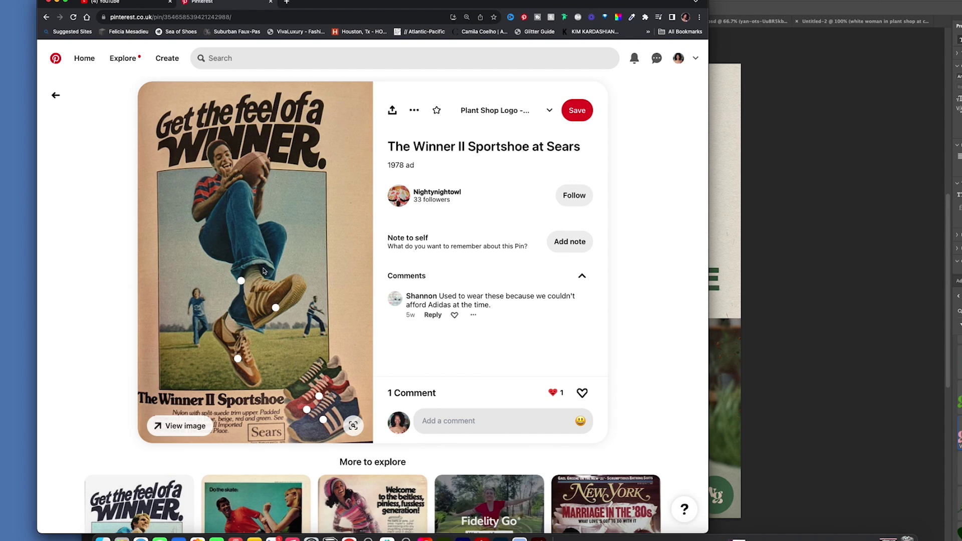
- Browse the related vintage ads beneath the sportshoe pin for typography and composition ideas
scroll(296, 251, "down", 4)
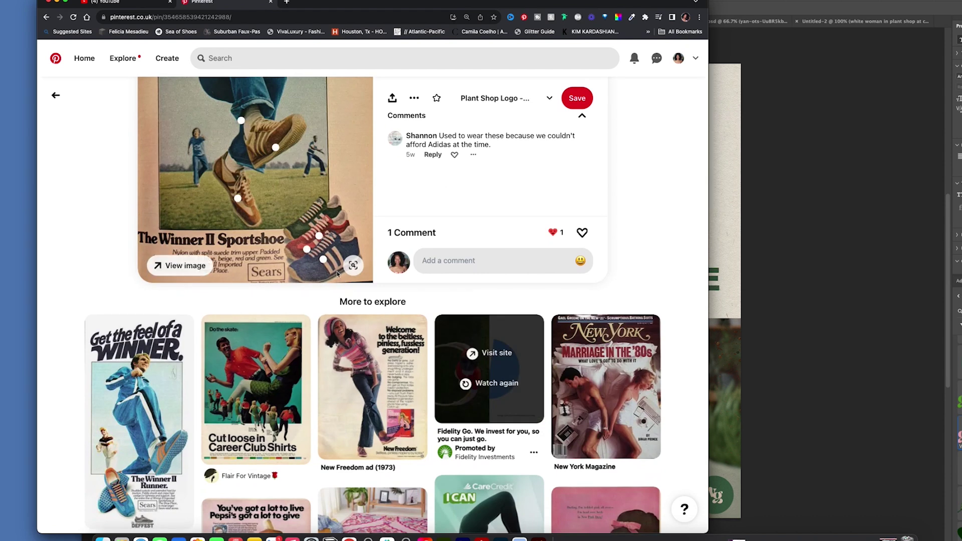
scroll(174, 330, "down", 2)
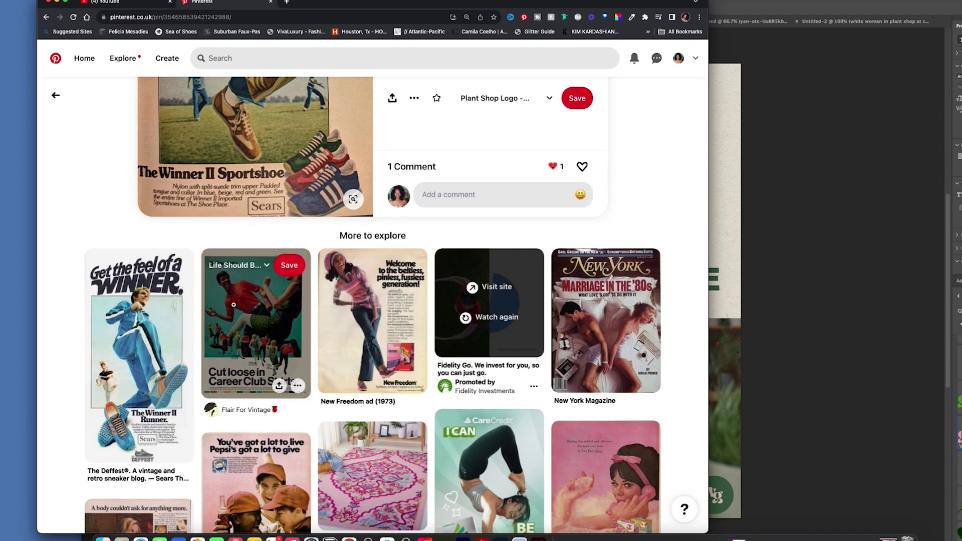
scroll(178, 276, "down", 5)
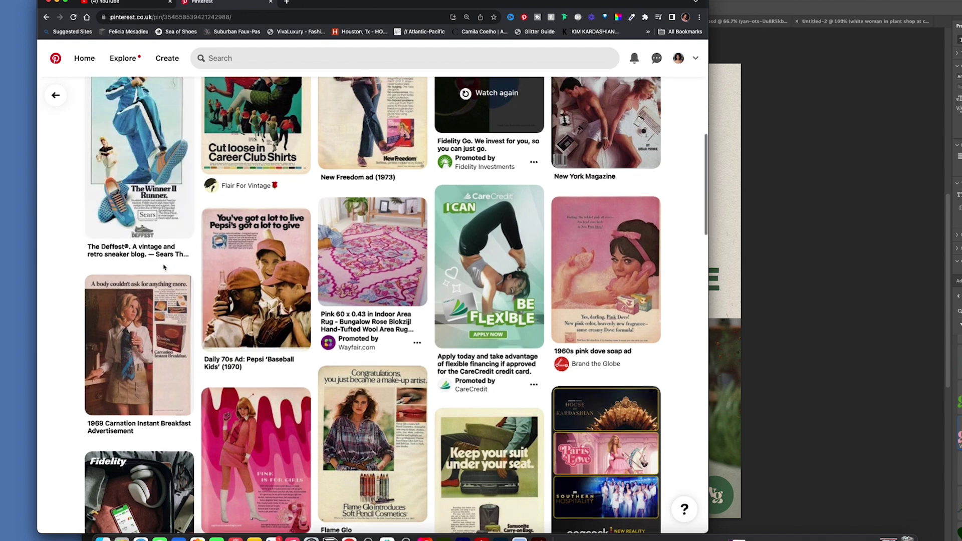
scroll(165, 265, "up", 2)
scroll(164, 266, "down", 3)
scroll(160, 268, "up", 2)
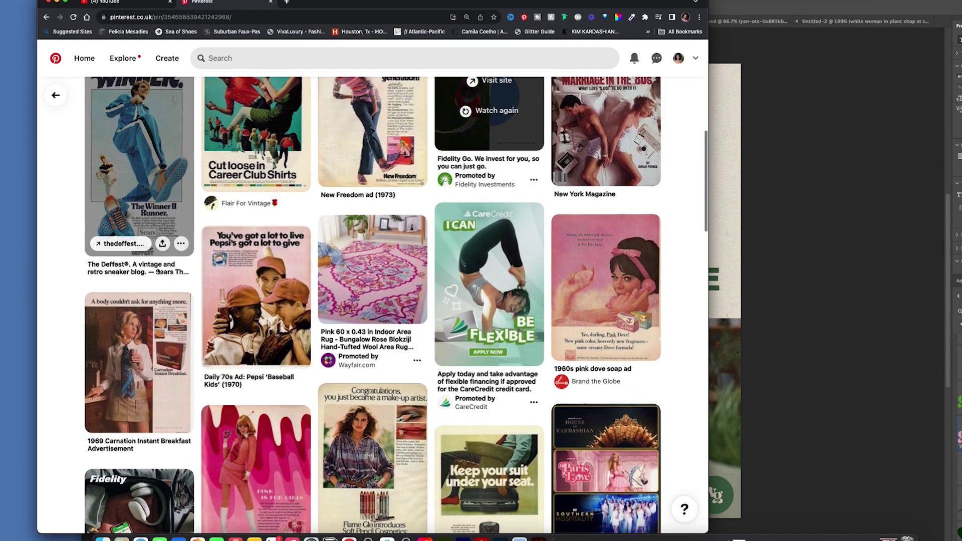
scroll(160, 269, "up", 2)
left_click(285, 117)
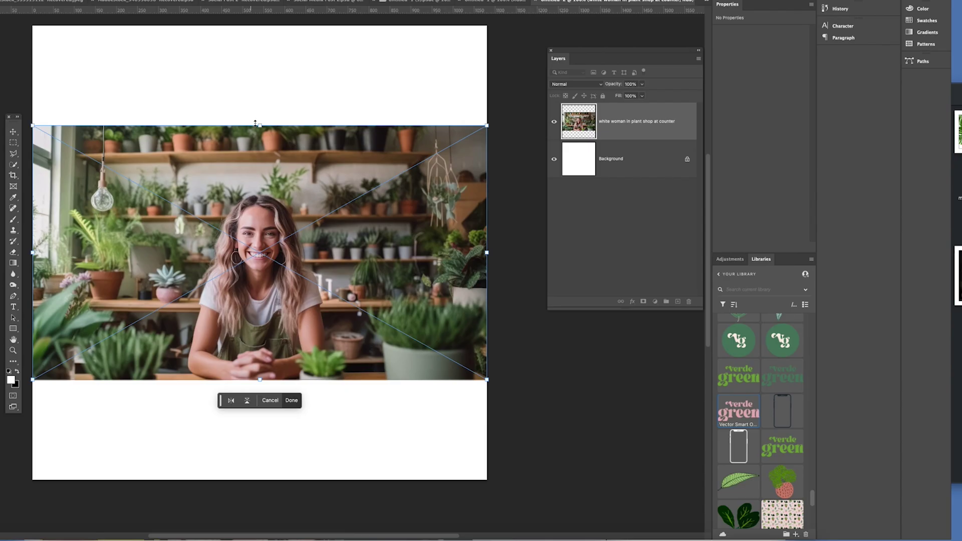
- In Photoshop, scale the plant shop photo to fill the canvas and remove the background from its duplicate layer
left_click_drag(255, 122, 257, 25)
left_click_drag(260, 383, 269, 471)
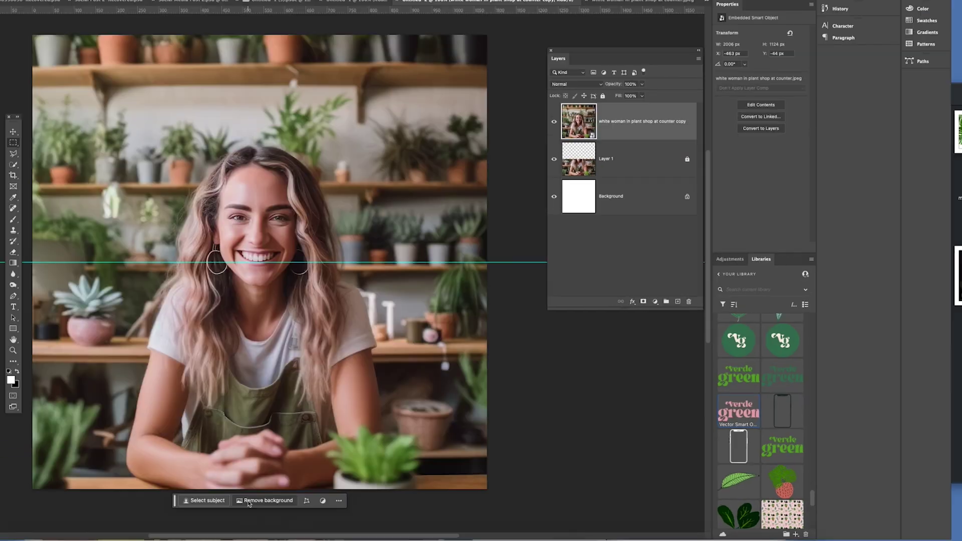
left_click(248, 501)
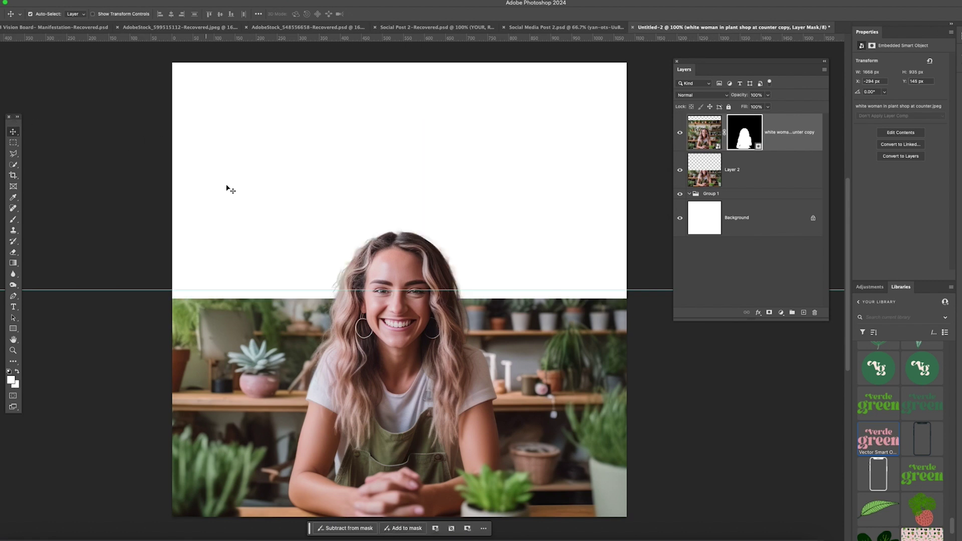
- Add the word "GREEN" in green Arial Black near the canvas's upper edge and enlarge it to about 27 pt
left_click(13, 307)
left_click(283, 114)
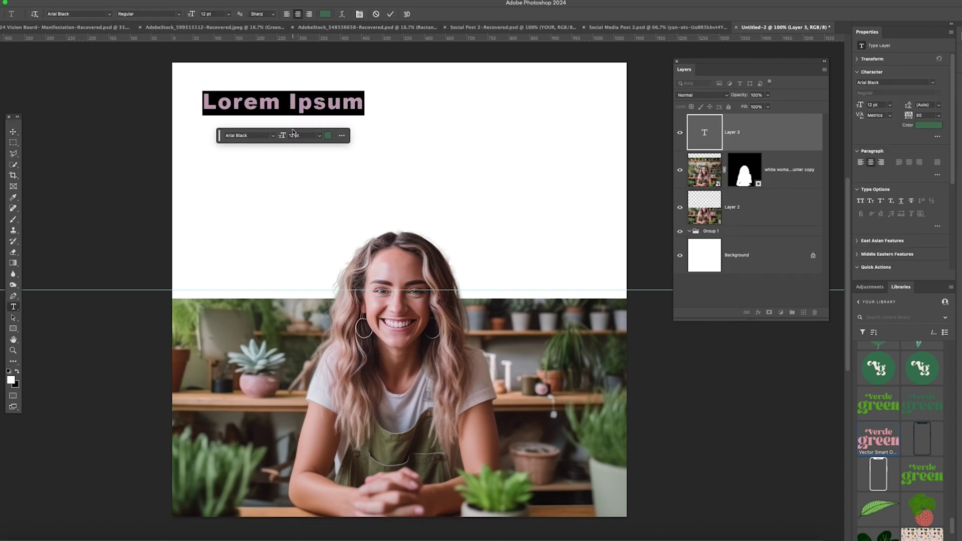
type("GREEN")
key("Escape")
key("v")
left_click_drag(301, 105, 419, 99)
key("ctrl+t")
key("Return")
- Add a separate green Arial Black text layer reading "UP" below "GREEN"
key("t")
left_click(317, 159)
type("UP")
key("Escape")
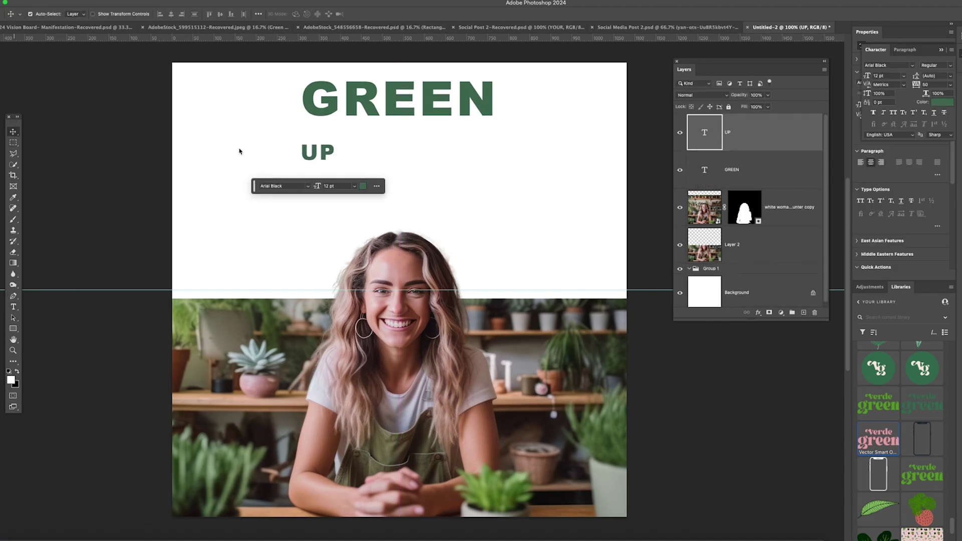
- Enlarge "UP" to about 98 pt and center it between "GREEN" and the woman's head
key("ctrl+t")
left_click_drag(332, 161, 391, 210)
left_click_drag(521, 272, 571, 337)
left_click_drag(258, 337, 251, 343)
left_click_drag(572, 343, 582, 350)
left_click_drag(251, 349, 269, 337)
left_click_drag(581, 336, 470, 270)
key("Tab")
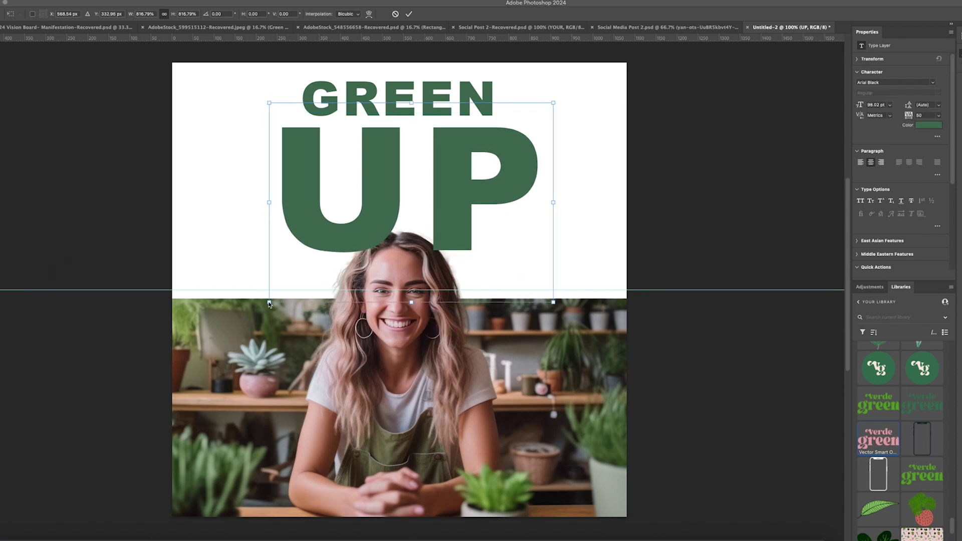
key("Tab")
- Refine "UP" to about 86 pt and position it so its base meets the top of the woman's head
left_click_drag(269, 303, 271, 297)
left_click_drag(553, 298, 541, 290)
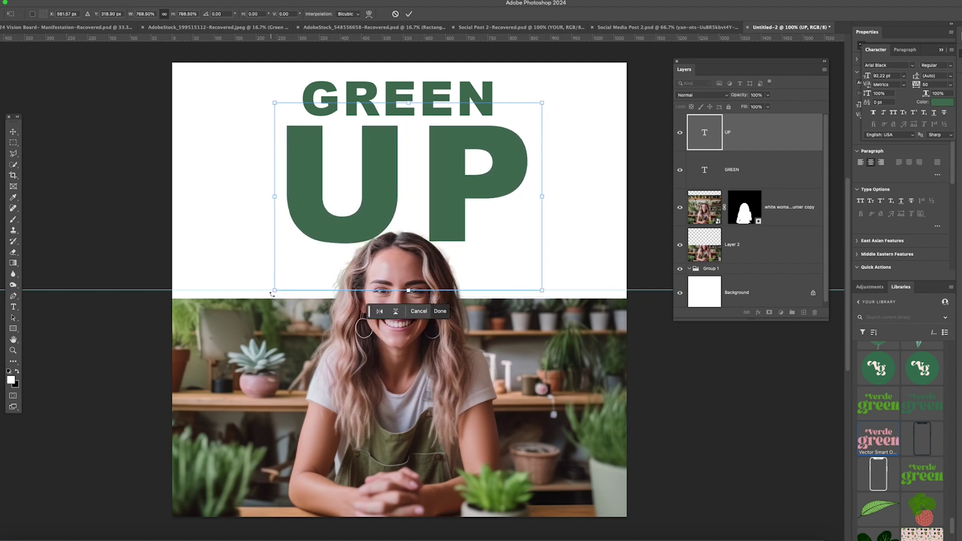
left_click_drag(274, 291, 270, 292)
left_click_drag(546, 290, 550, 294)
left_click_drag(473, 252, 472, 250)
left_click_drag(271, 293, 266, 294)
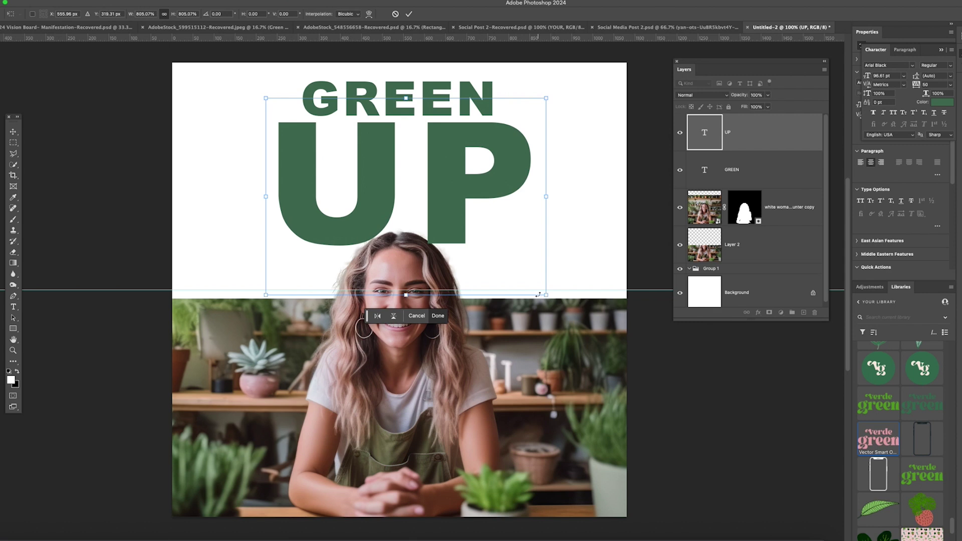
left_click_drag(546, 295, 534, 275)
left_click_drag(425, 228, 432, 220)
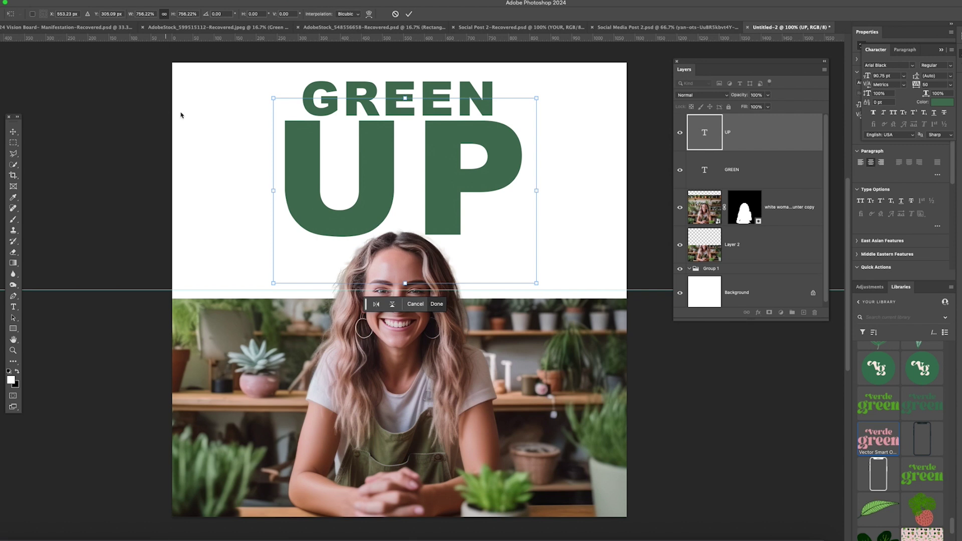
left_click_drag(273, 283, 284, 276)
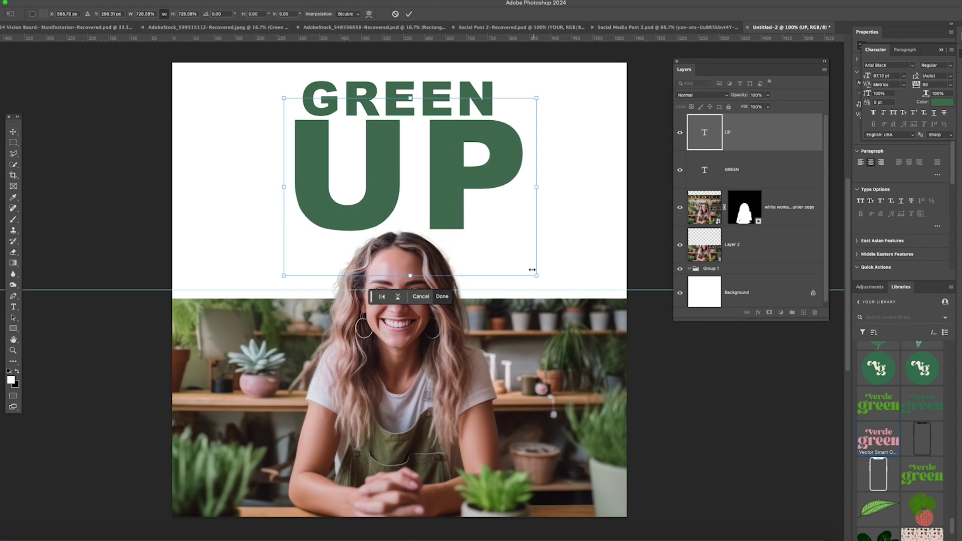
left_click_drag(537, 275, 533, 273)
left_click_drag(444, 199, 446, 206)
key("Return")
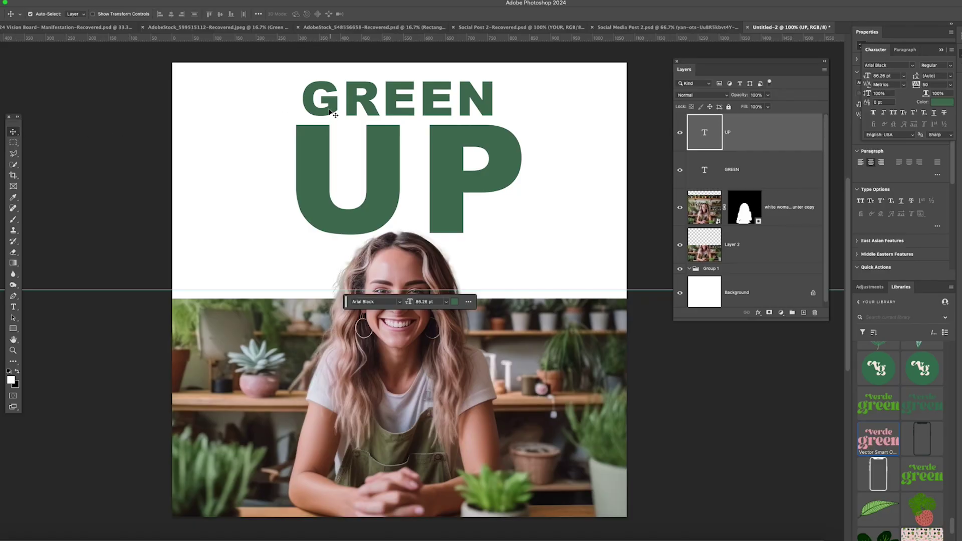
- Change the "GREEN" text's font to Ngadem Kontras and scale it up above "UP"
left_click(326, 107)
double_click(327, 107)
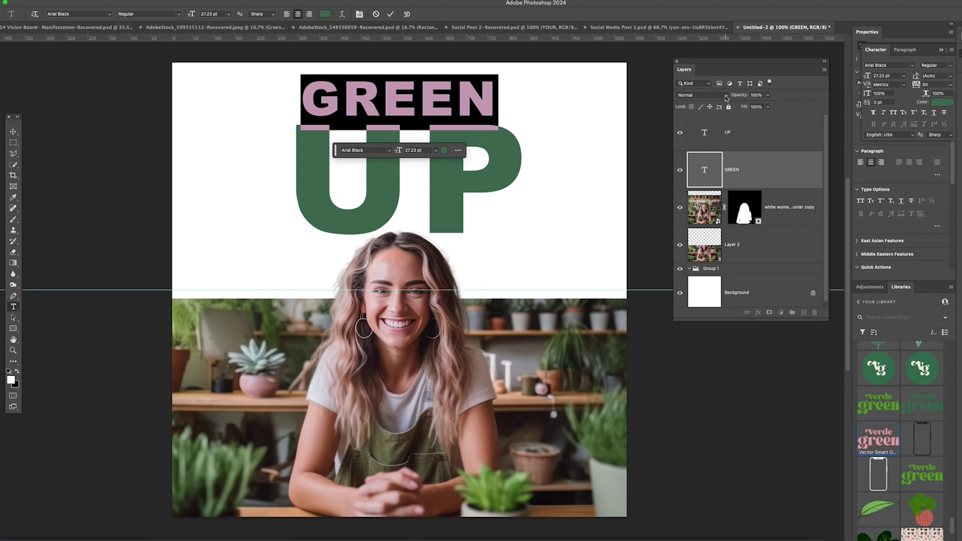
left_click(388, 150)
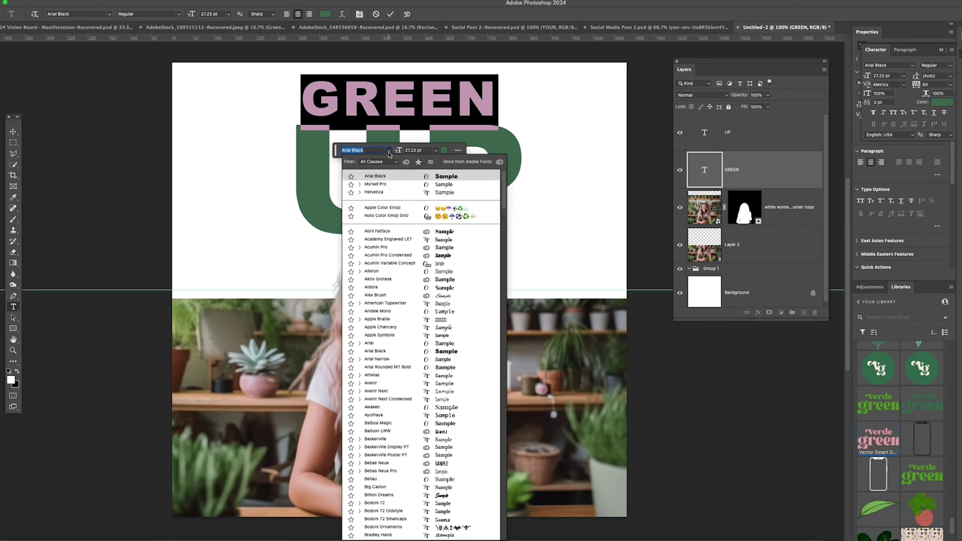
scroll(385, 177, "up", 5)
left_click(385, 177)
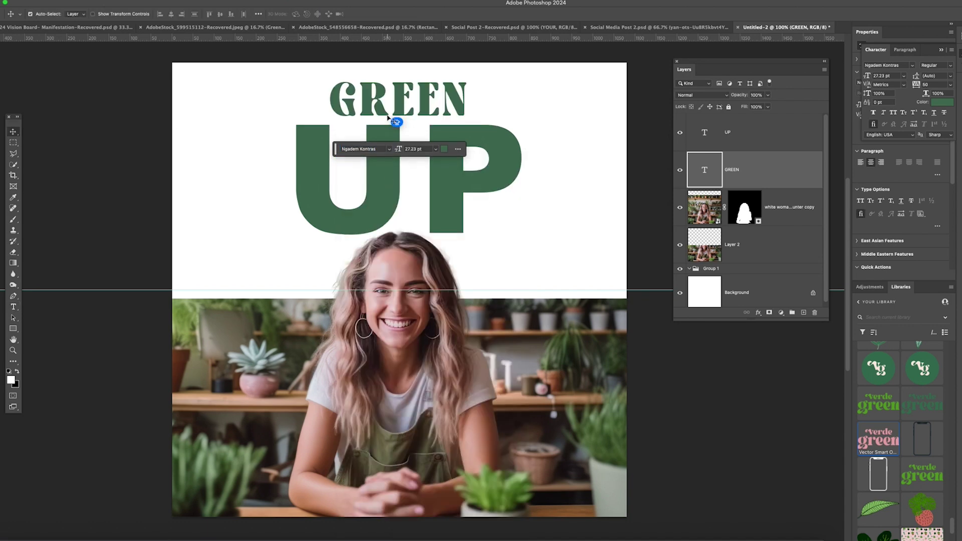
key("ctrl+t")
left_click_drag(469, 101, 493, 101)
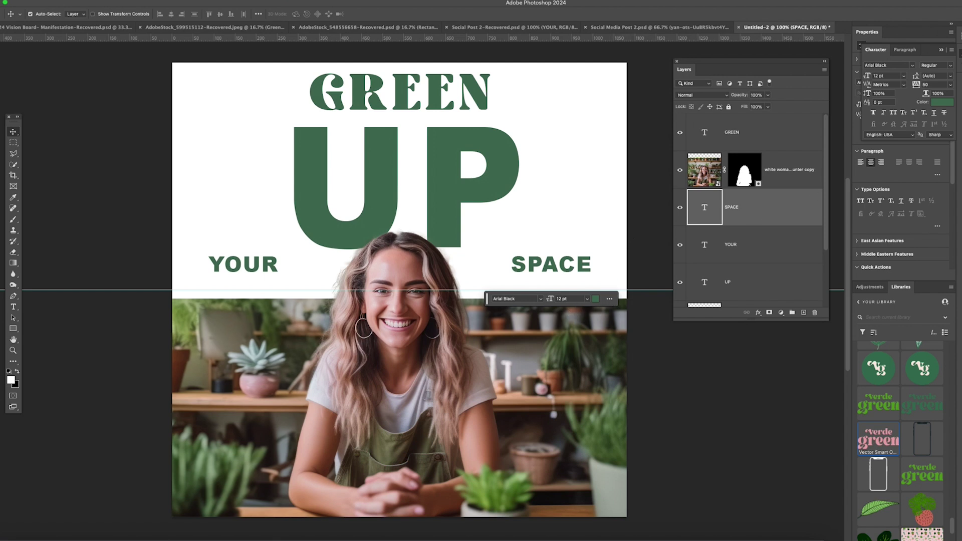
- Place the jr-korpa splatter texture across the full canvas beneath the text layers and lower its opacity to 28%
key("super+Tab")
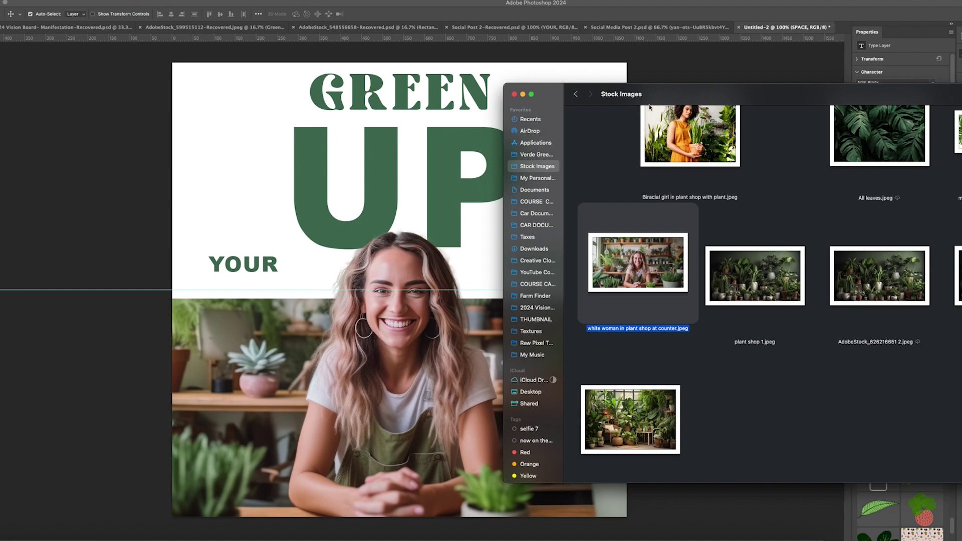
left_click_drag(689, 100, 828, 101)
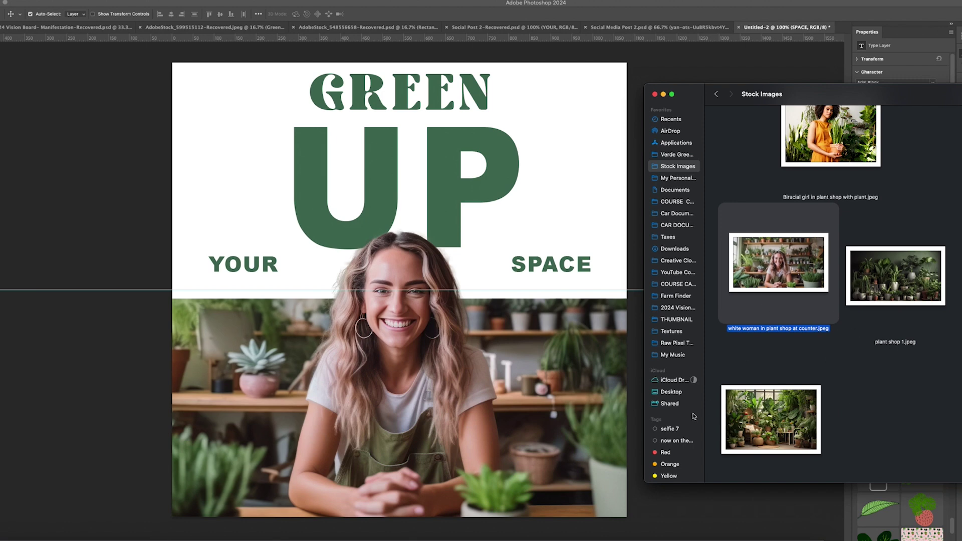
left_click_drag(726, 329, 350, 189)
left_click_drag(399, 441, 403, 521)
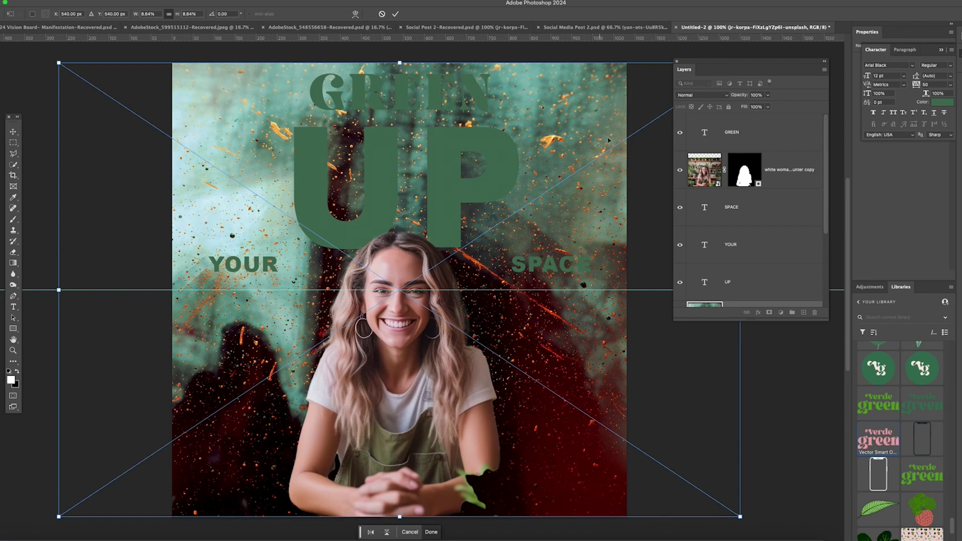
left_click(727, 96)
key("super+Tab")
left_click(725, 95)
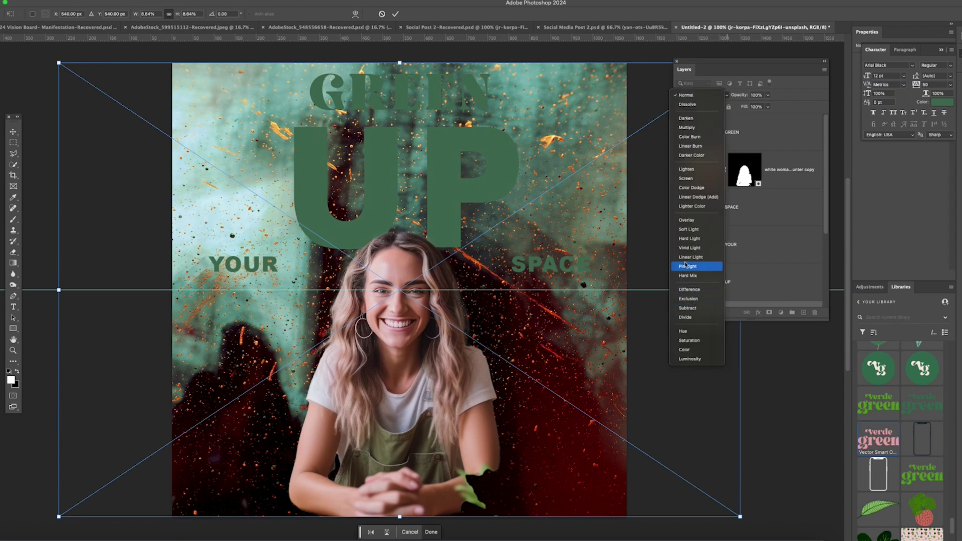
left_click(692, 207)
left_click_drag(766, 99, 739, 104)
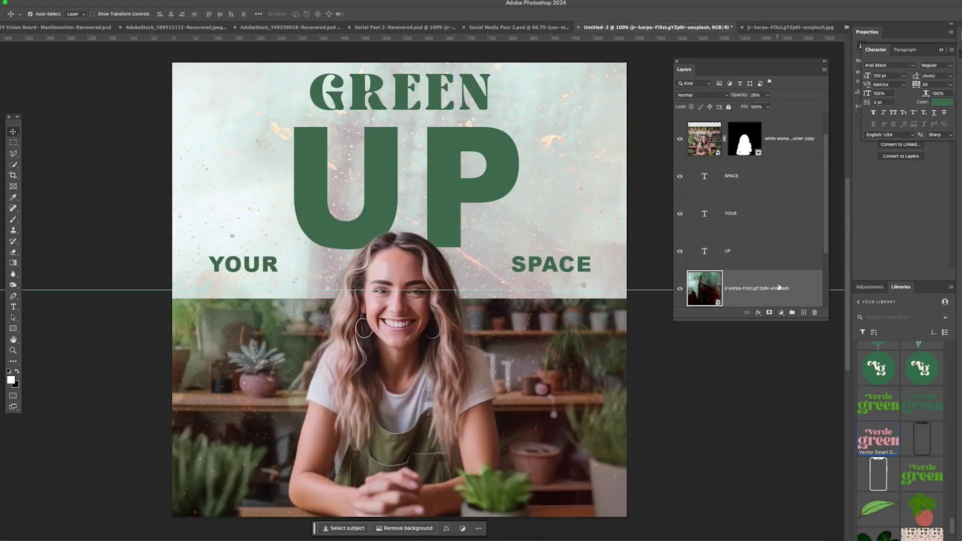
- Reorder the layers so the splatter texture sits above all the text, including "GREEN", and below the woman's cut-out
left_click_drag(751, 279, 752, 166)
scroll(770, 133, "up", 1)
left_click_drag(770, 133, 766, 224)
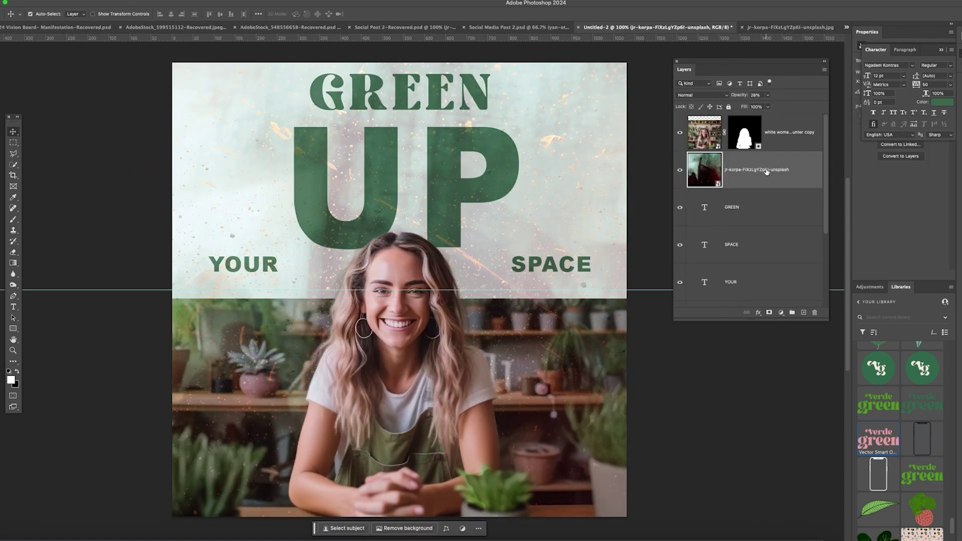
- Set the splatter texture layer to 45% opacity with the Lighter Color blend mode
left_click_drag(772, 106, 774, 107)
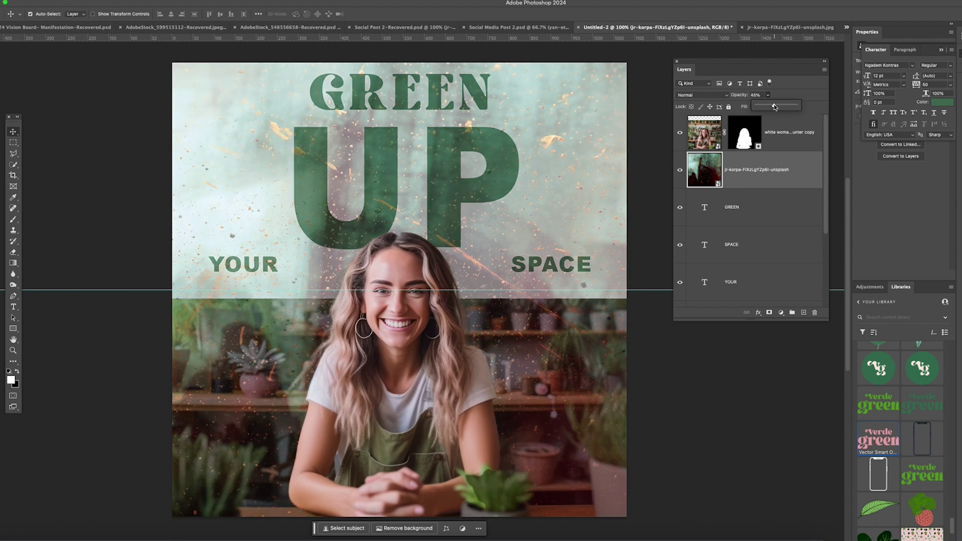
right_click(736, 170)
left_click(696, 208)
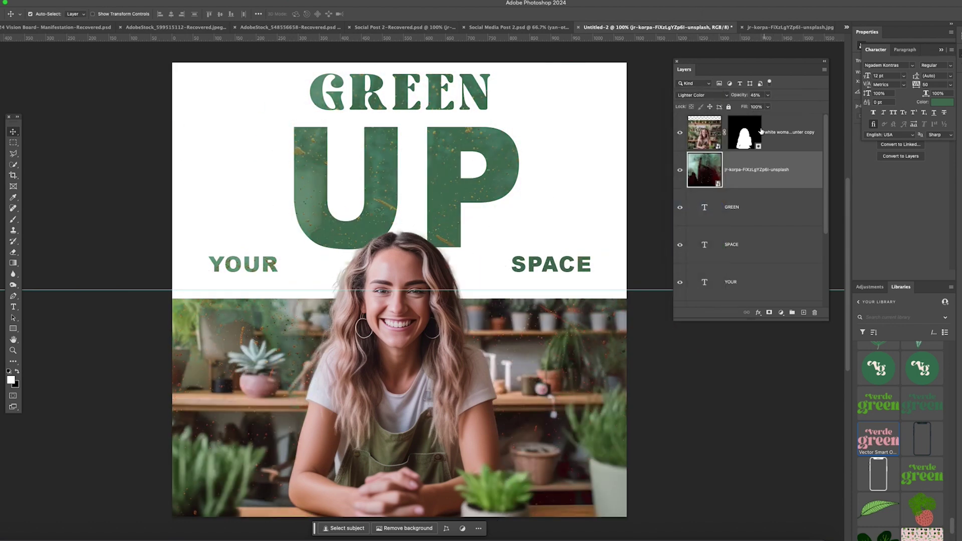
- Place the kiwihug paper texture from the Textures folder as the uppermost layer and scale it to cover the canvas
key("super+Tab")
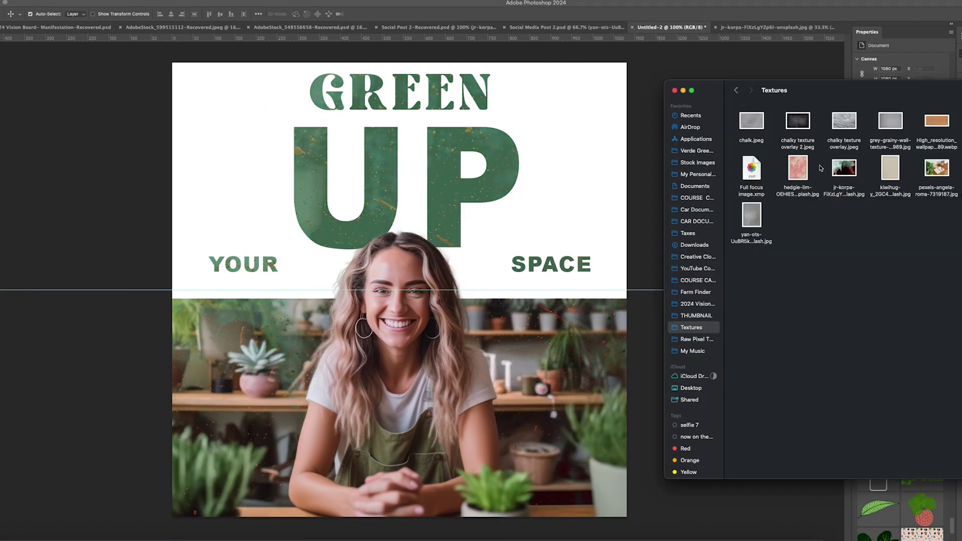
left_click_drag(888, 174, 350, 175)
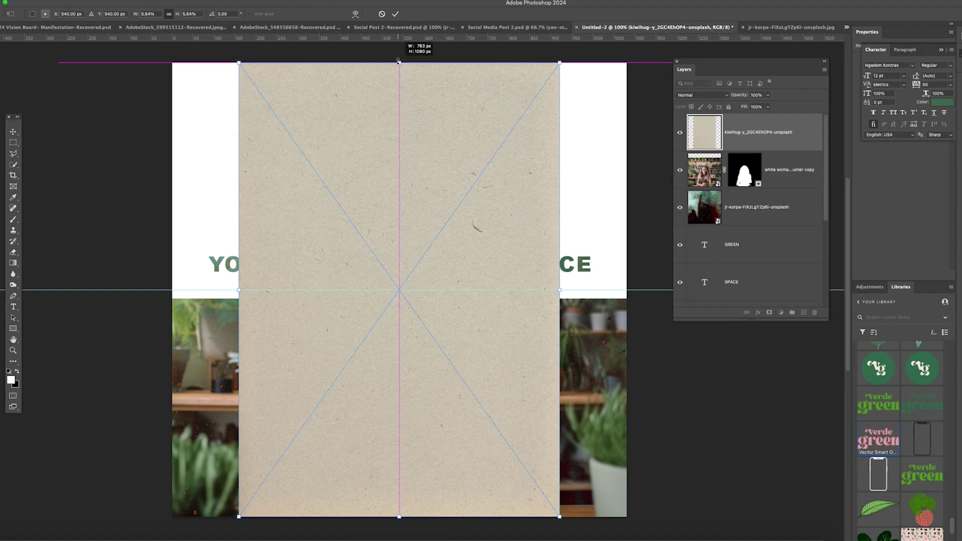
key("super+minus")
key("super+minus")
left_click_drag(407, 408, 408, 453)
left_click(395, 14)
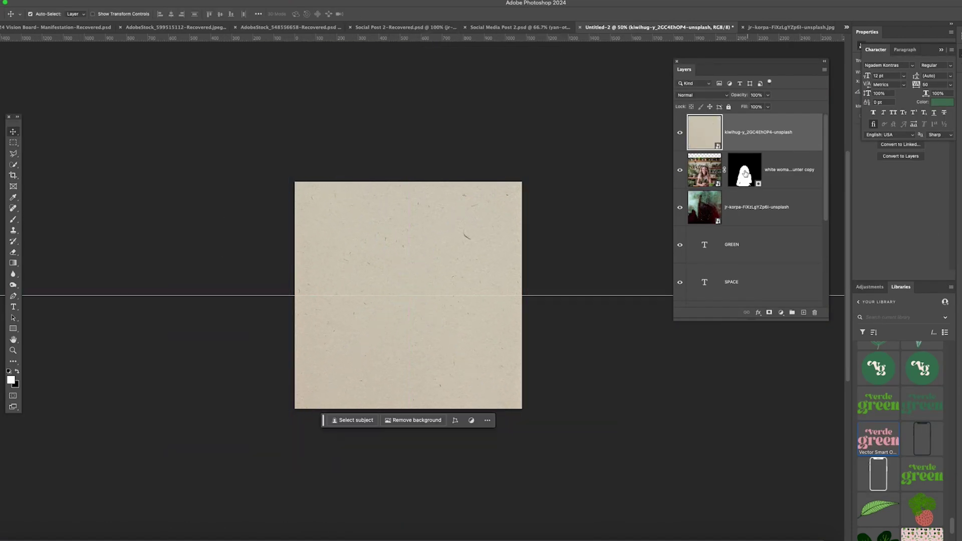
- Set the kiwihug paper texture layer to the Multiply blend mode and lower its opacity
left_click(701, 94)
left_click(708, 127)
left_click(767, 95)
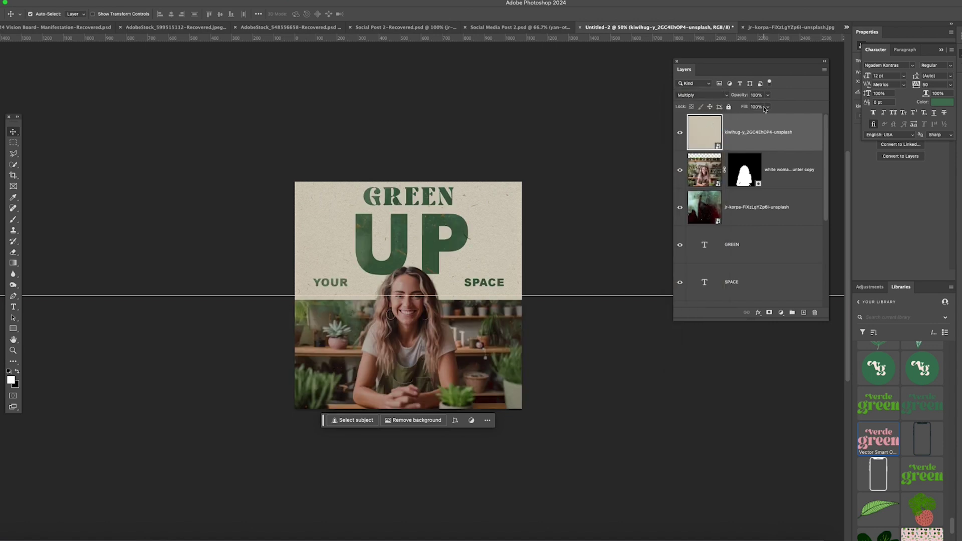
left_click_drag(768, 105, 751, 106)
left_click(584, 219)
key("super+1")
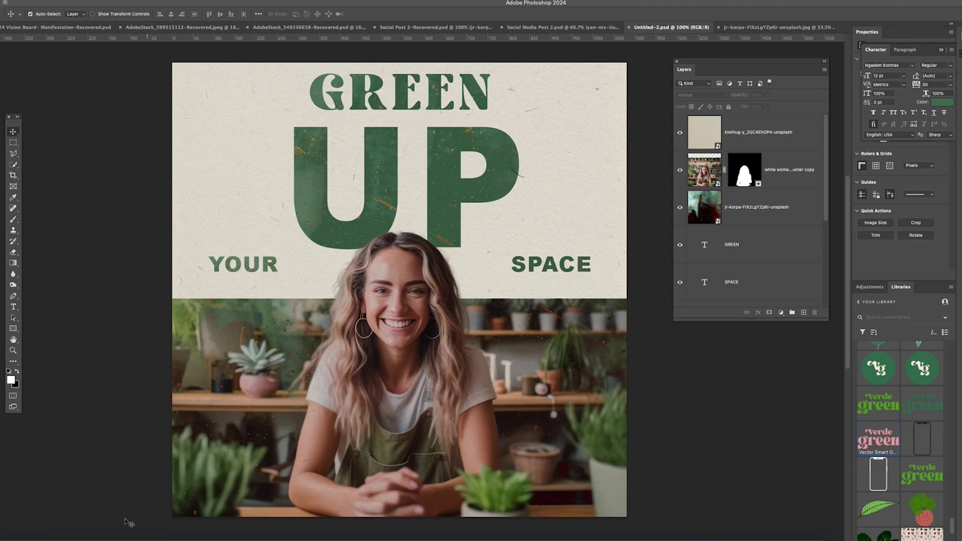
key("super+Tab")
left_click(687, 315)
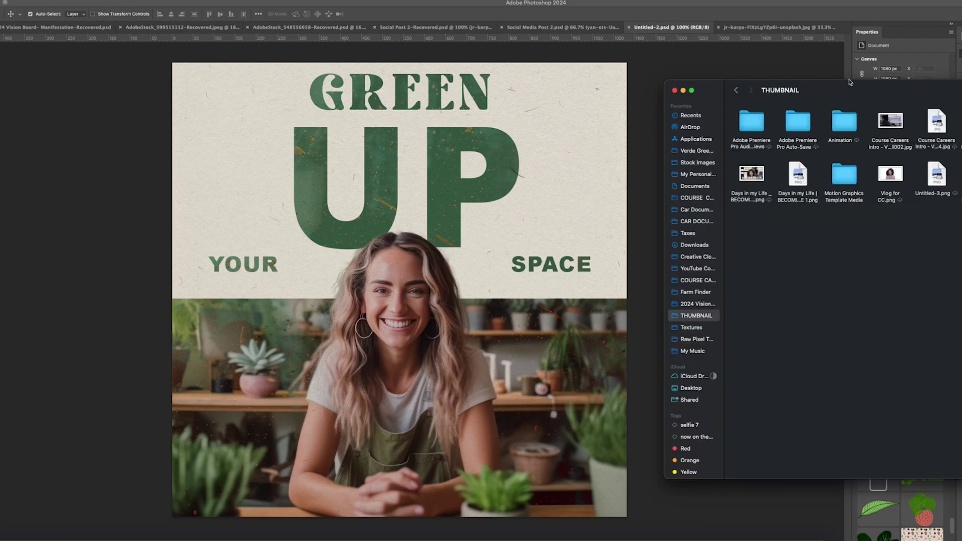
left_click_drag(826, 91, 585, 95)
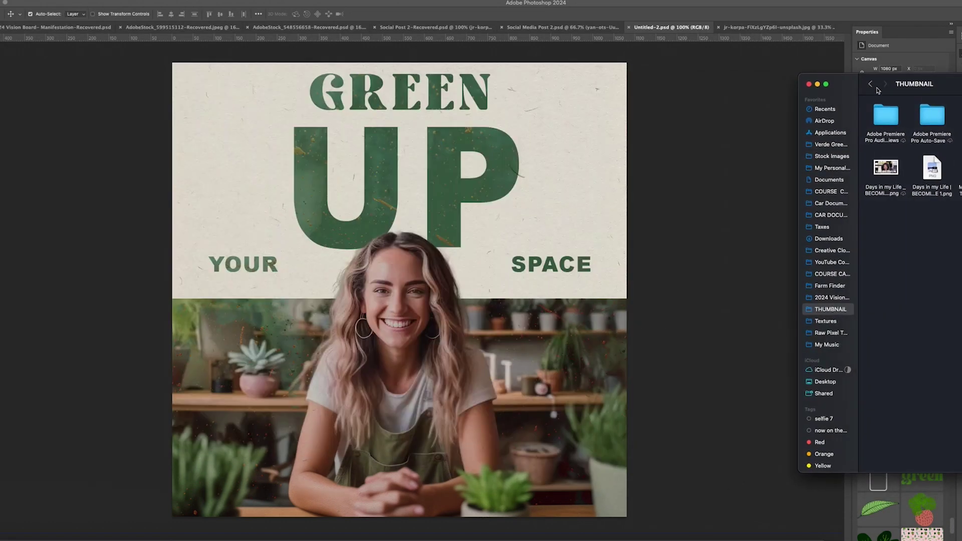
- Place the round green logo from the library, scale it to about 8.8% and position it in the canvas's lower-right corner
left_click(876, 381)
left_click_drag(877, 382, 562, 457)
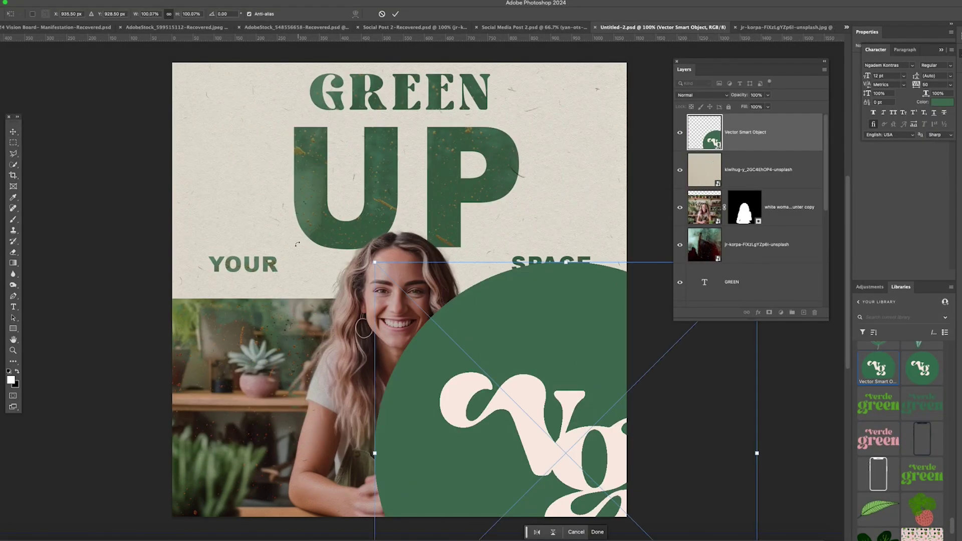
left_click_drag(435, 323, 443, 464)
left_click_drag(403, 502, 566, 498)
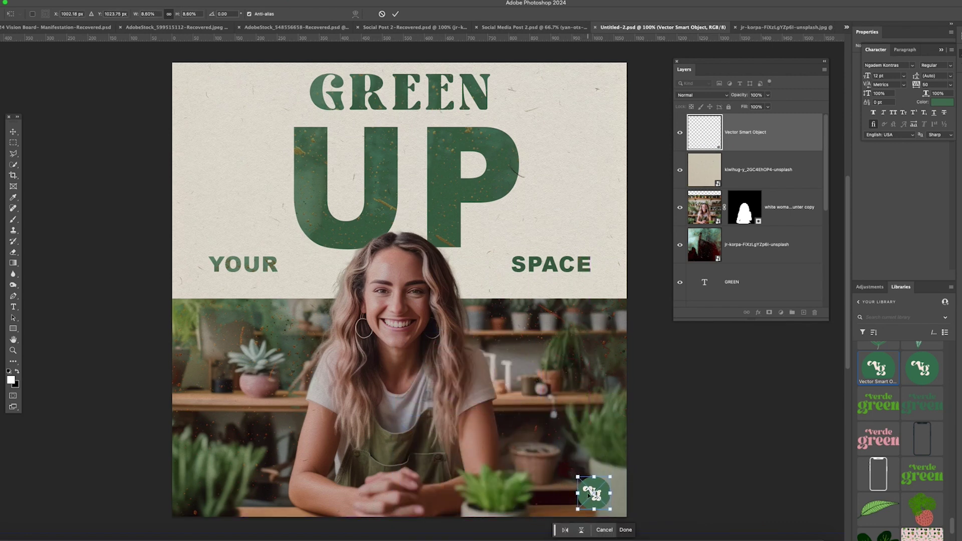
left_click(395, 14)
left_click_drag(594, 493, 599, 493)
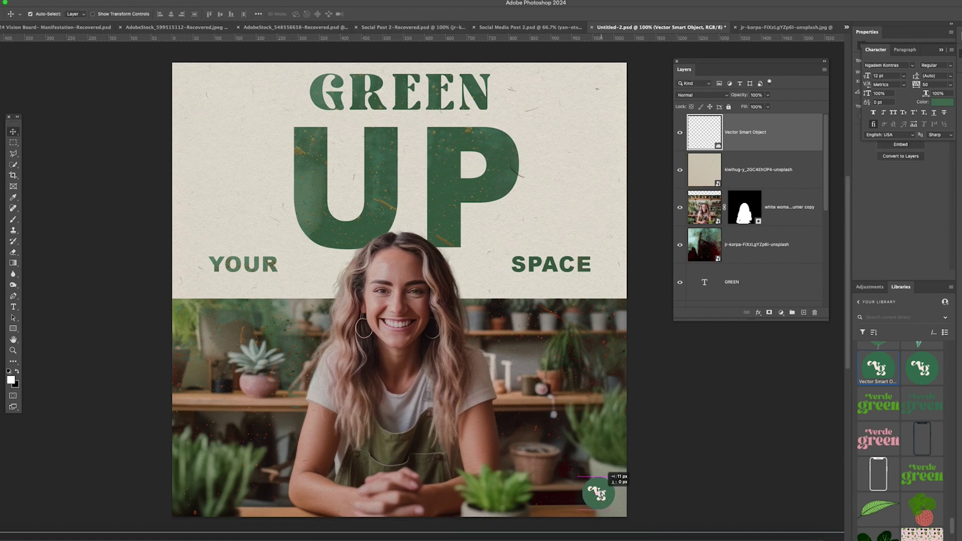
- Move the round logo layer down the stack, beneath the paper and splatter texture layers
left_click(653, 411)
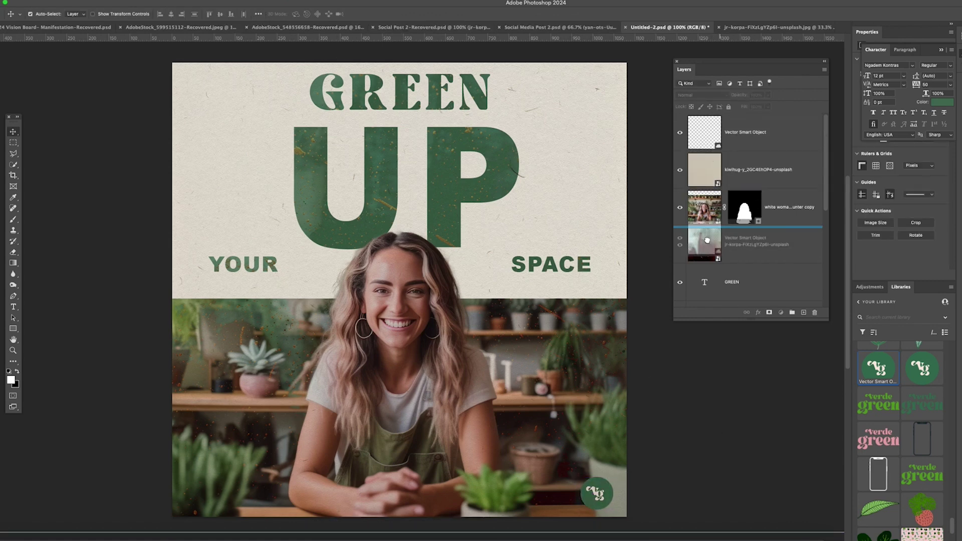
left_click_drag(712, 268, 711, 265)
left_click(656, 360)
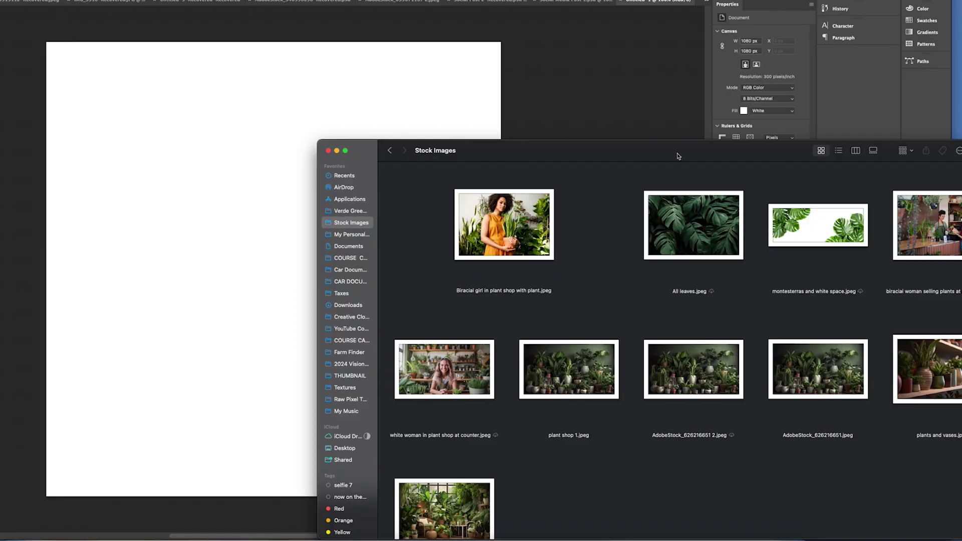
- Place the "plants and vases" stock image in the blank 1080 px document and scale it to fill the canvas
left_click(265, 237)
left_click_drag(273, 118, 273, 45)
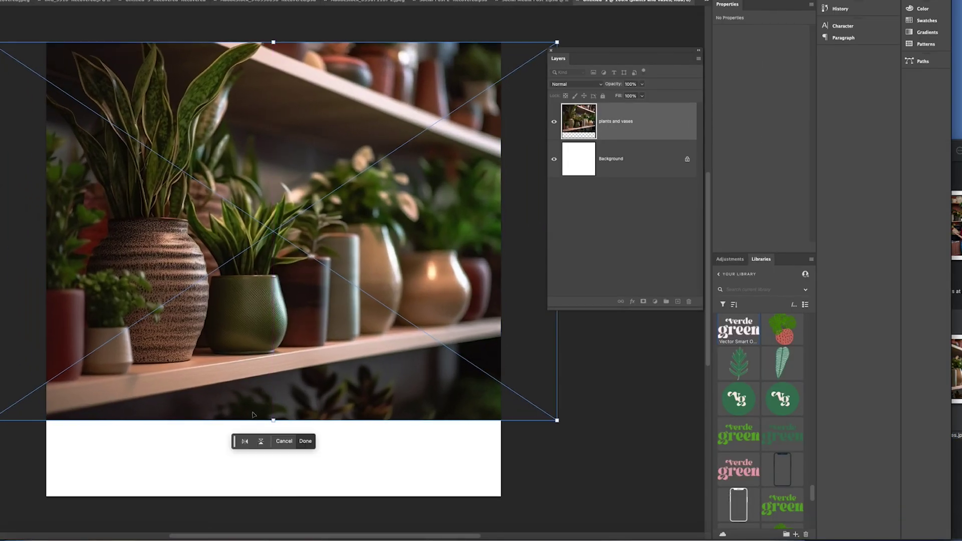
left_click_drag(273, 419, 275, 489)
left_click_drag(273, 34, 275, 38)
key("Return")
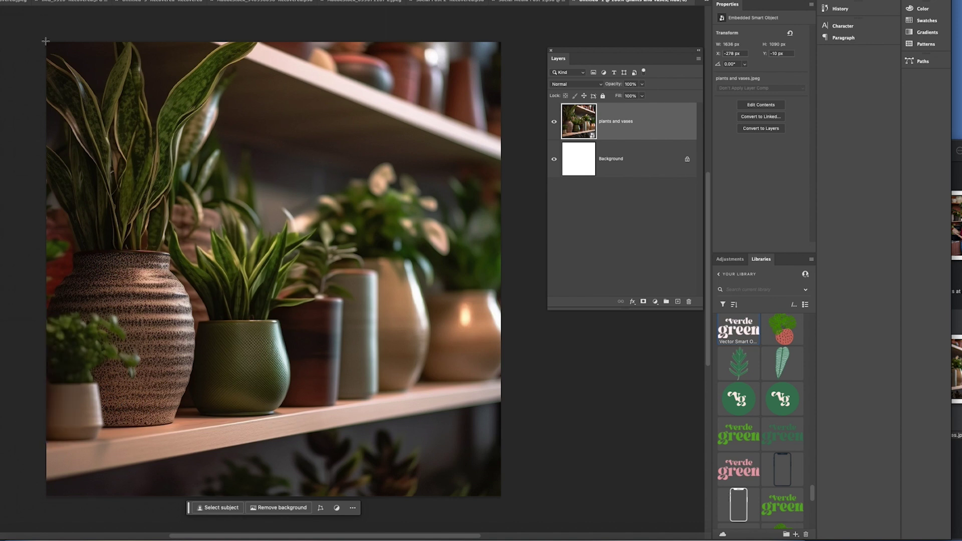
- Cover the canvas with a rectangle filled with yellow #ebc43d and lower its opacity
left_click_drag(498, 495, 500, 496)
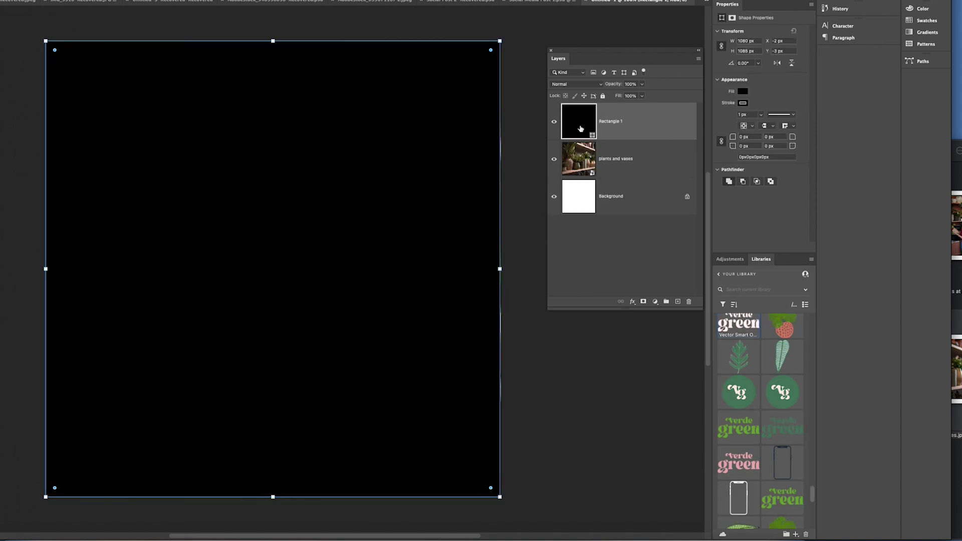
double_click(579, 127)
right_click(146, 285)
key("Escape")
key("Escape")
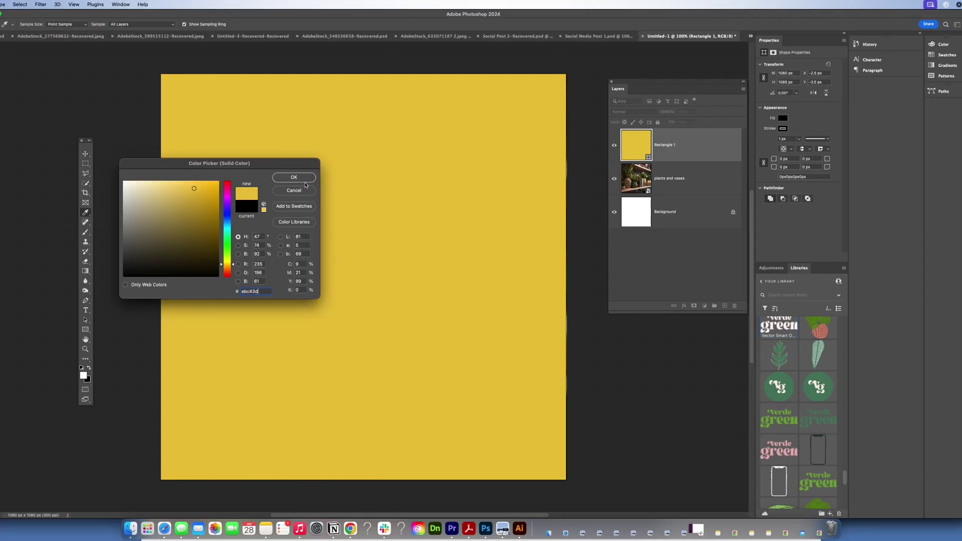
left_click(294, 178)
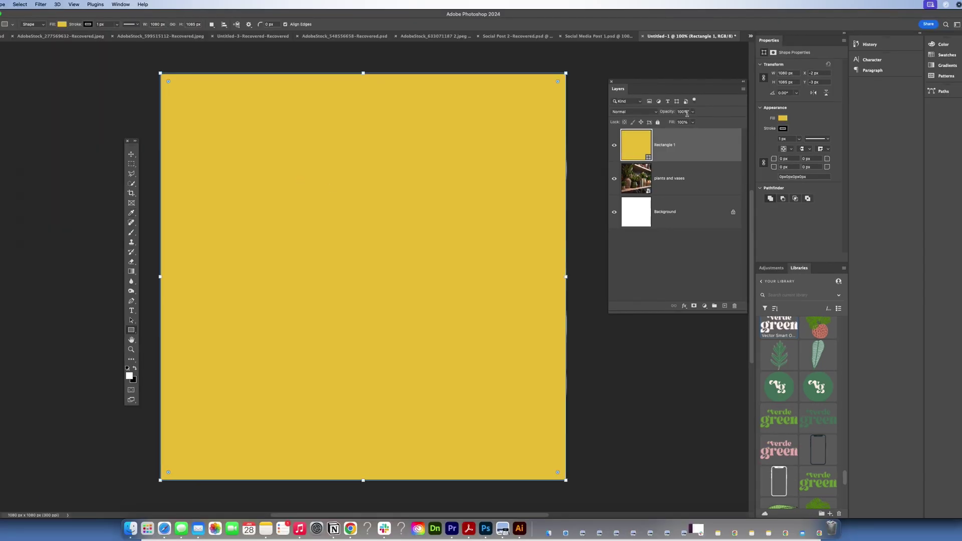
left_click(692, 111)
left_click_drag(694, 121, 662, 121)
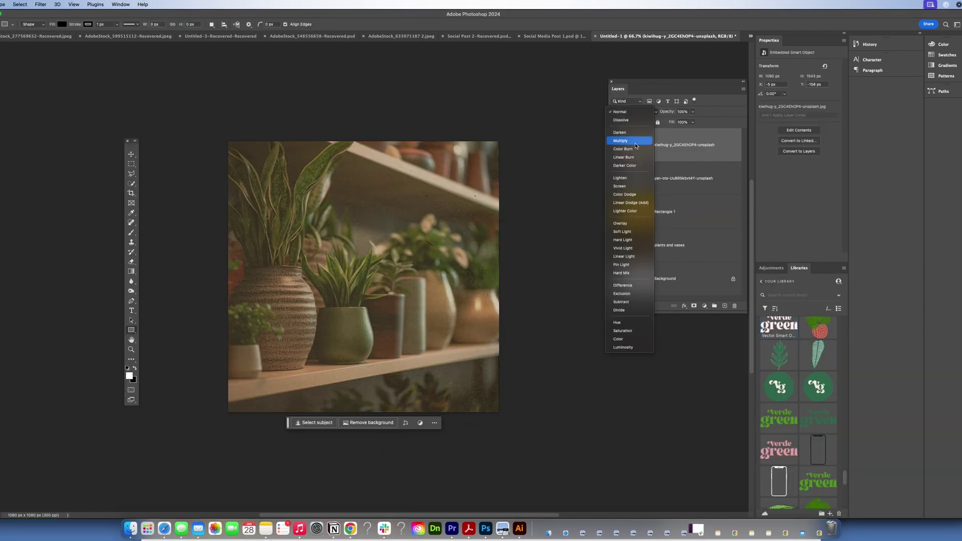
- Set the kiwihug paper texture to the Lighten blend mode and reduce its opacity
left_click_drag(686, 113, 651, 113)
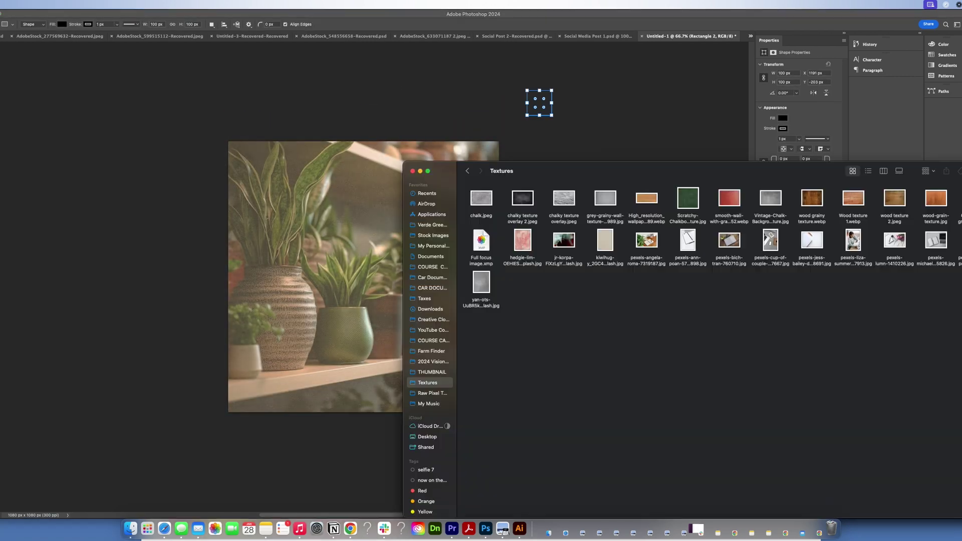
left_click_drag(821, 169, 661, 169)
left_click(690, 154)
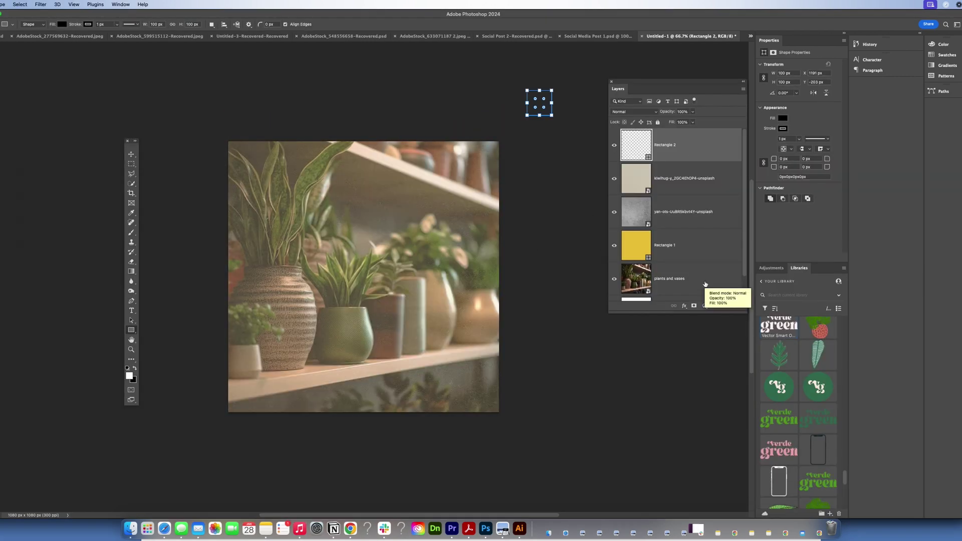
- Place the green "verde green" logo over the photo and set the kiwihug paper texture's opacity to about 46%
left_click_drag(779, 336, 363, 219)
key("Return")
left_click(686, 245)
left_click(692, 111)
left_click_drag(694, 122, 702, 123)
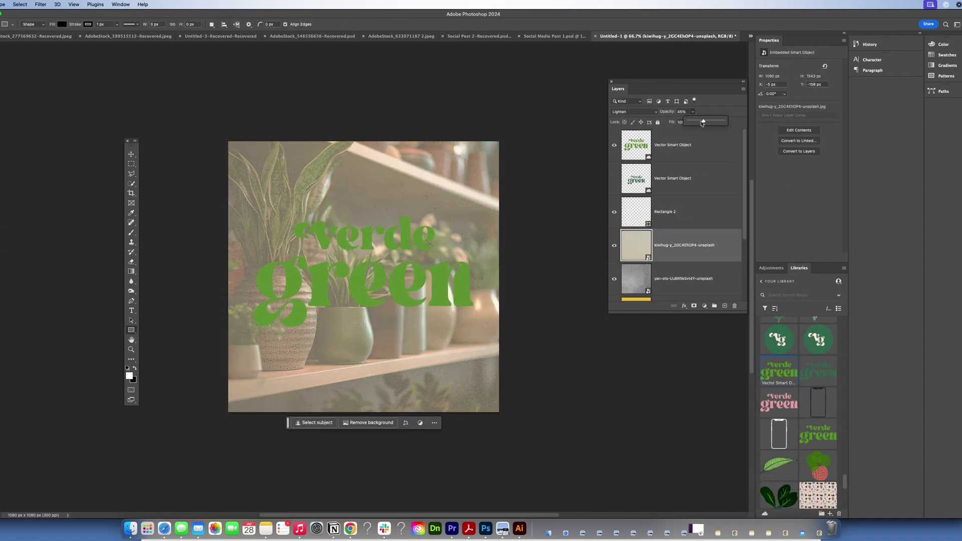
- Hide the bright green logo and place the pink "verde green" logo at the canvas centre, scaled to about 708 px wide
left_click(614, 145)
left_click_drag(778, 402, 363, 277)
left_click_drag(228, 209, 322, 255)
left_click_drag(415, 323, 370, 299)
key("Return")
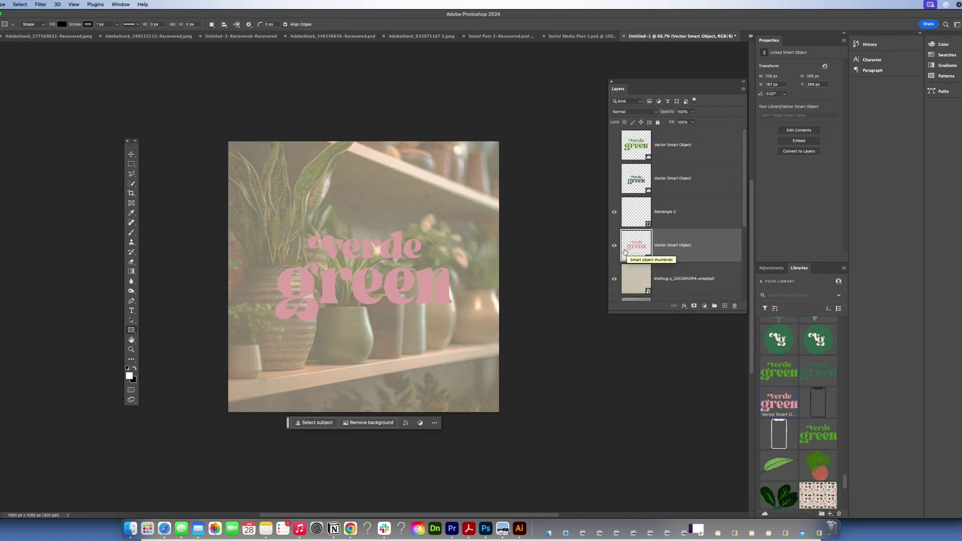
- Hide the pink logo and place the cream "verde green" logo from the library at the canvas centre
left_click(614, 245)
scroll(771, 366, "up", 5)
left_click_drag(771, 367, 382, 242)
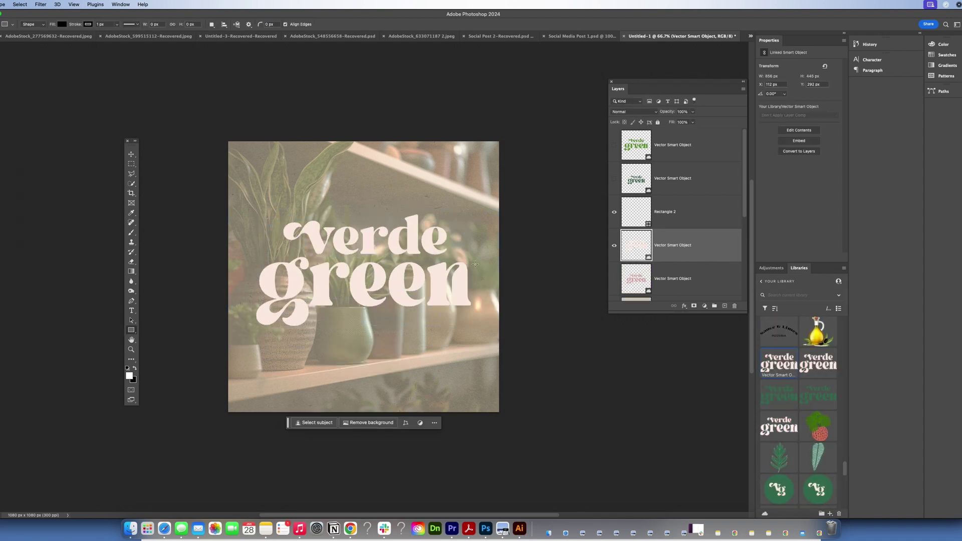
- Set the yellow overlay rectangle's opacity to 11% and keep the cream logo shown
scroll(641, 281, "down", 5)
left_click_drag(692, 120, 693, 123)
left_click(642, 282)
left_click(692, 112)
left_click(614, 150)
scroll(630, 174, "up", 5)
left_click(614, 245)
scroll(796, 401, "down", 10)
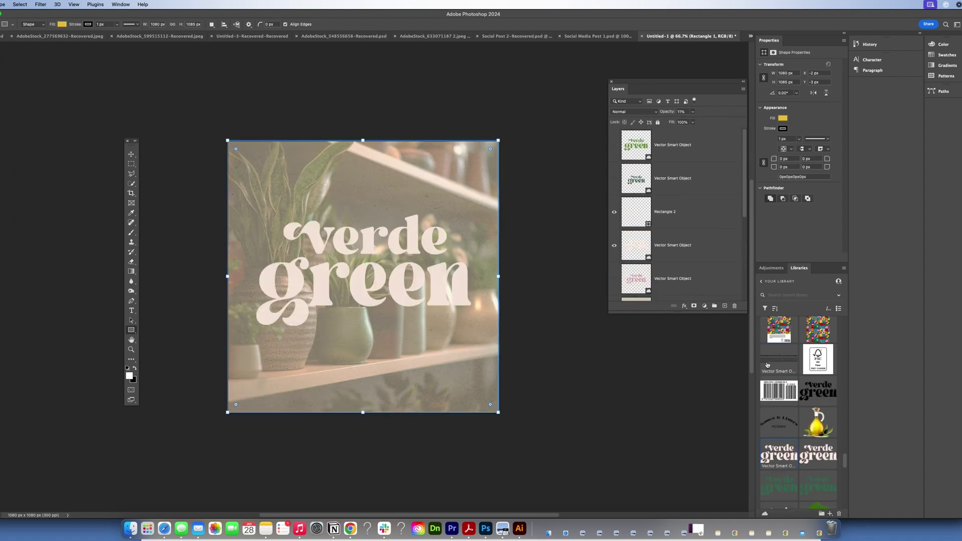
- Try the round green logo at the canvas centre, comparing it with the cream logo, and hide it again
left_click_drag(777, 340, 363, 274)
key("Return")
scroll(654, 219, "down", 5)
left_click_drag(666, 252, 666, 169)
scroll(618, 216, "up", 4)
left_click(614, 218)
left_click(614, 284)
left_click(614, 218)
left_click(555, 180)
- Adjust the opacity of the grey yan-ots texture layer above the yellow rectangle
scroll(666, 240, "down", 5)
left_click(666, 246)
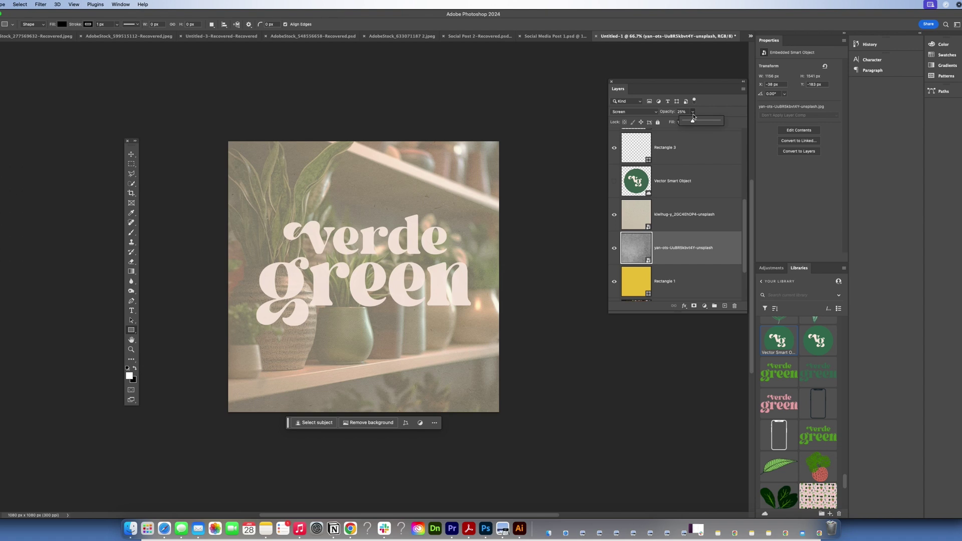
left_click(692, 112)
left_click_drag(700, 121, 697, 122)
- Swap the cream logo for the dark green one and enlarge it to about 844 px wide at the canvas centre
left_click(614, 133)
left_click(614, 191)
left_click(671, 178)
key("super+t")
left_click_drag(363, 248, 362, 222)
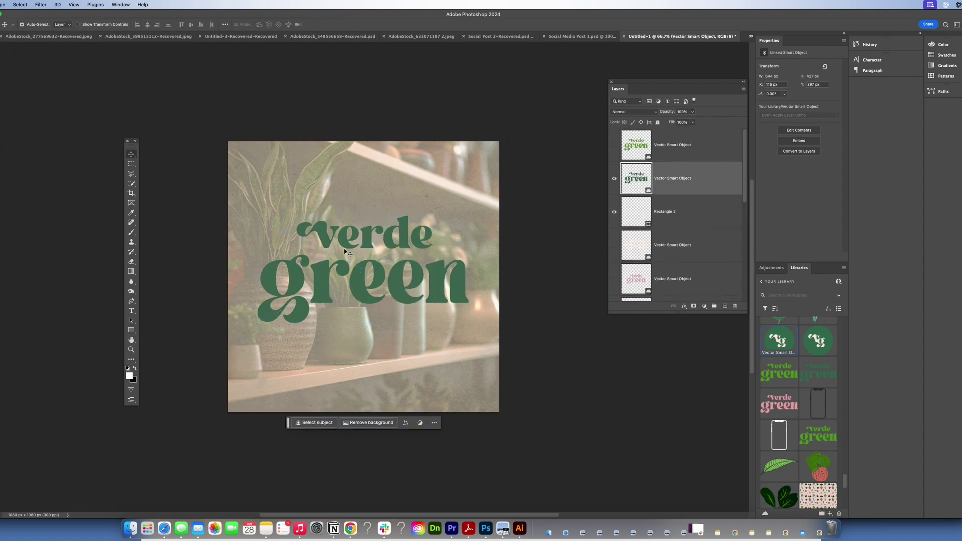
key("Return")
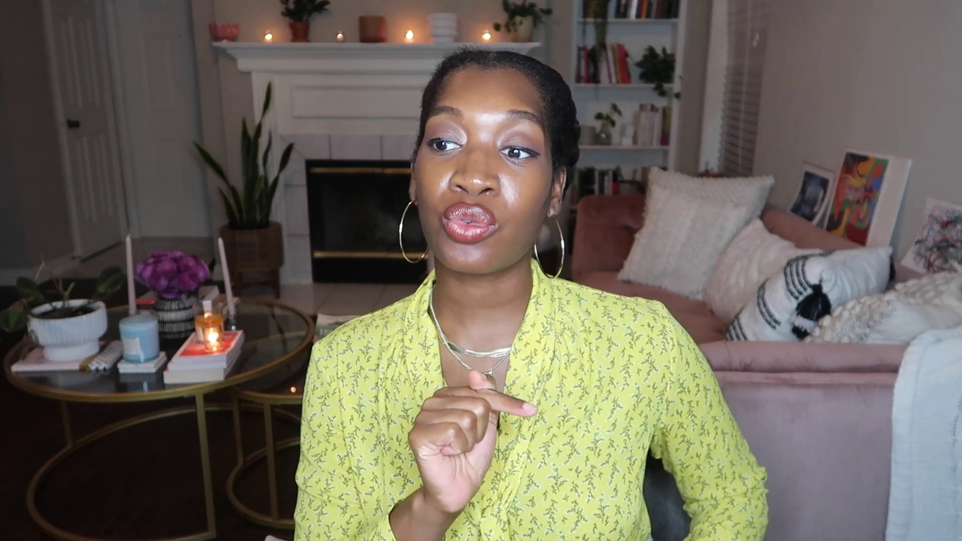
- Cover the monstera leaves photo with a yellow rectangle about 1104 by 1096 px and open the Textures folder
left_click_drag(157, 72, 570, 480)
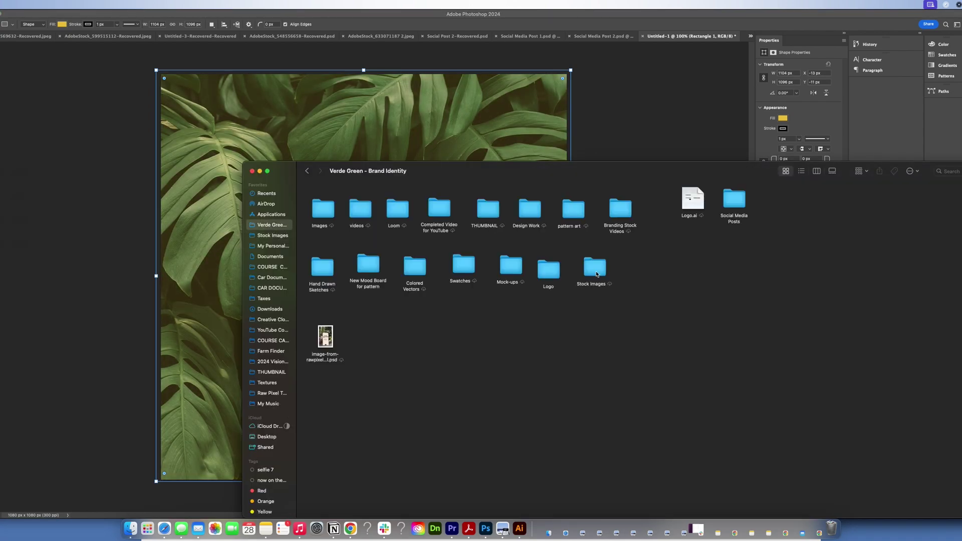
left_click(267, 382)
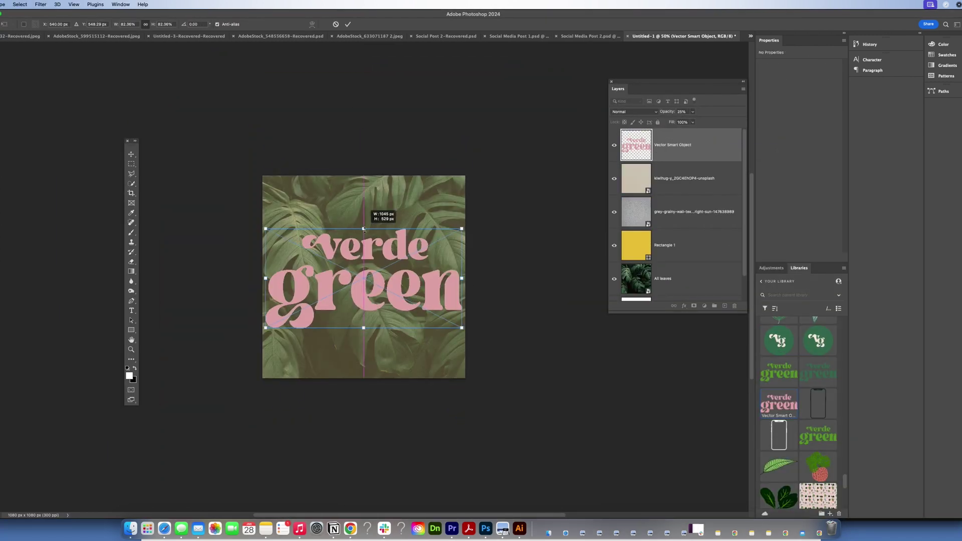
- Scale the pink "verde green" logo to about 748 px wide and reduce the kiwihug paper texture's fill
key("Return")
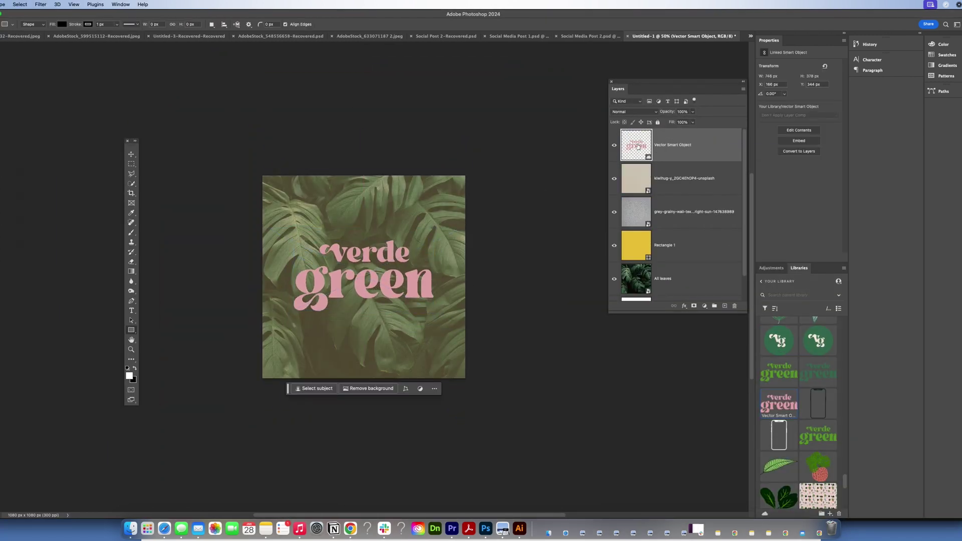
left_click(684, 177)
left_click(693, 122)
left_click_drag(696, 132, 679, 133)
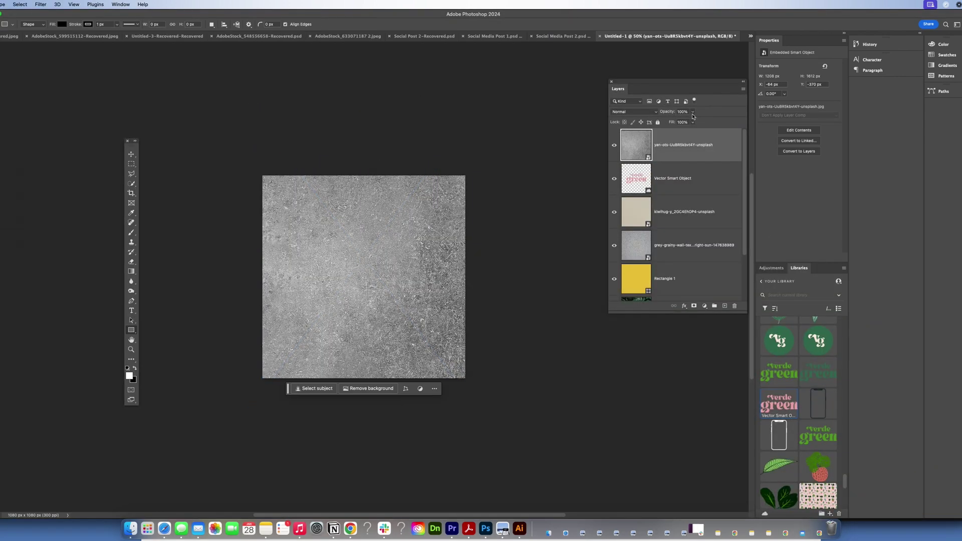
- Lower the yan-ots texture's opacity to 8% and clip it to the pink logo
left_click(692, 111)
left_click_drag(695, 121, 661, 122)
right_click(709, 145)
left_click(745, 213)
key("super+1")
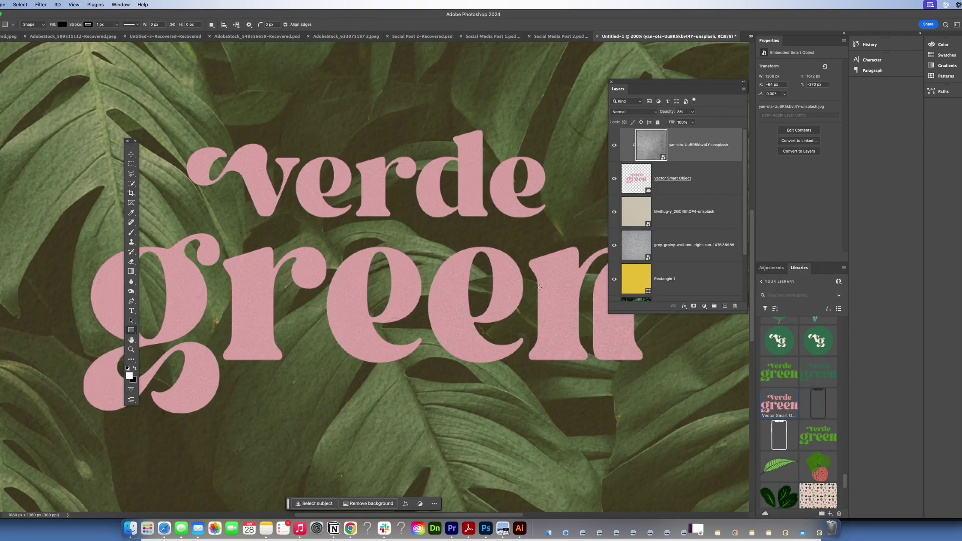
- Save the monstera leaf post document
left_click(18, 81)
left_click(210, 348)
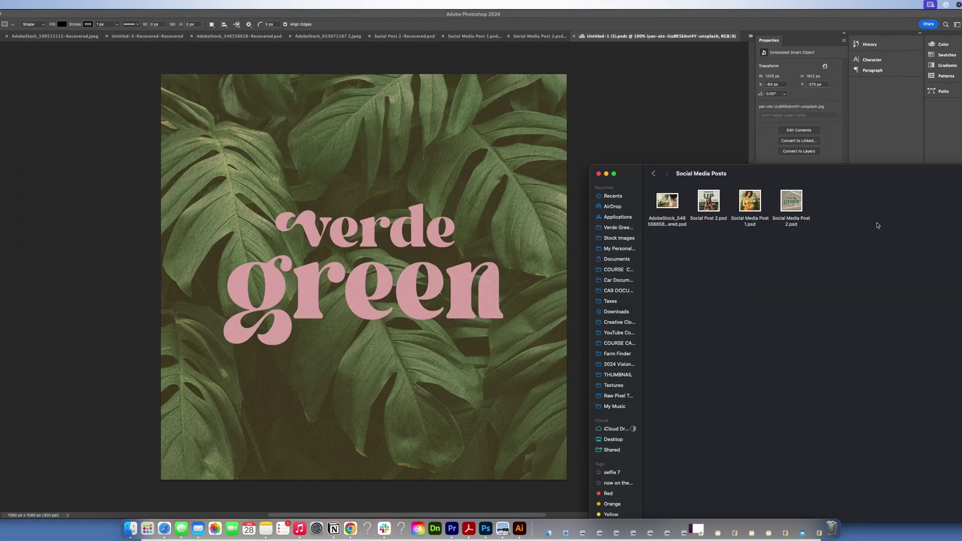
- In Social Media Post 2, clip a Multiply yan-ots texture to the dark green logo and quick-export the post as PNG
left_click(538, 38)
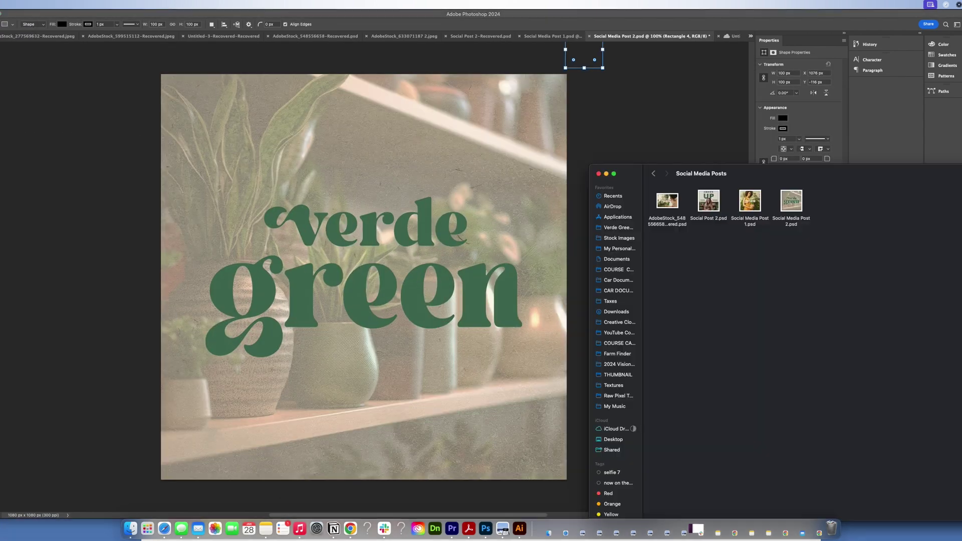
left_click_drag(667, 291, 401, 292)
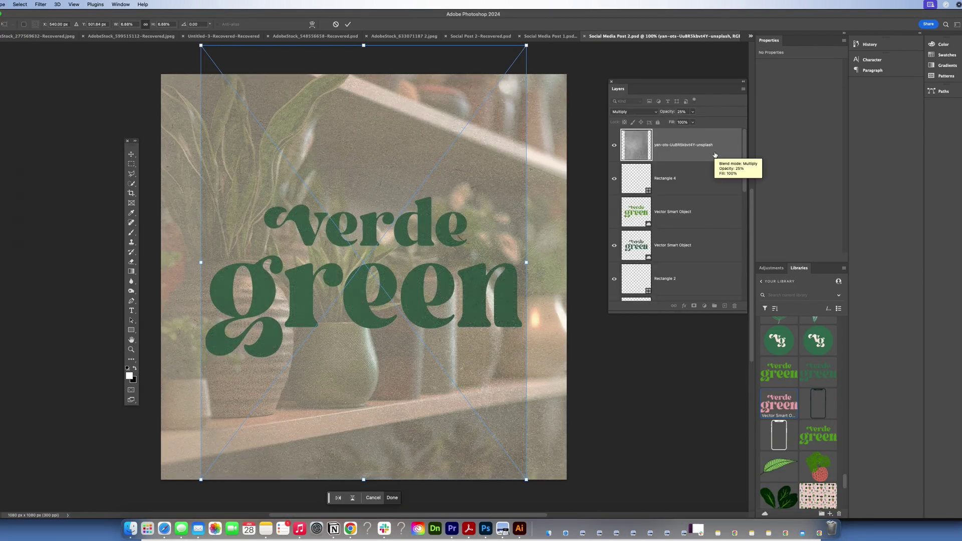
right_click(701, 145)
left_click(701, 266)
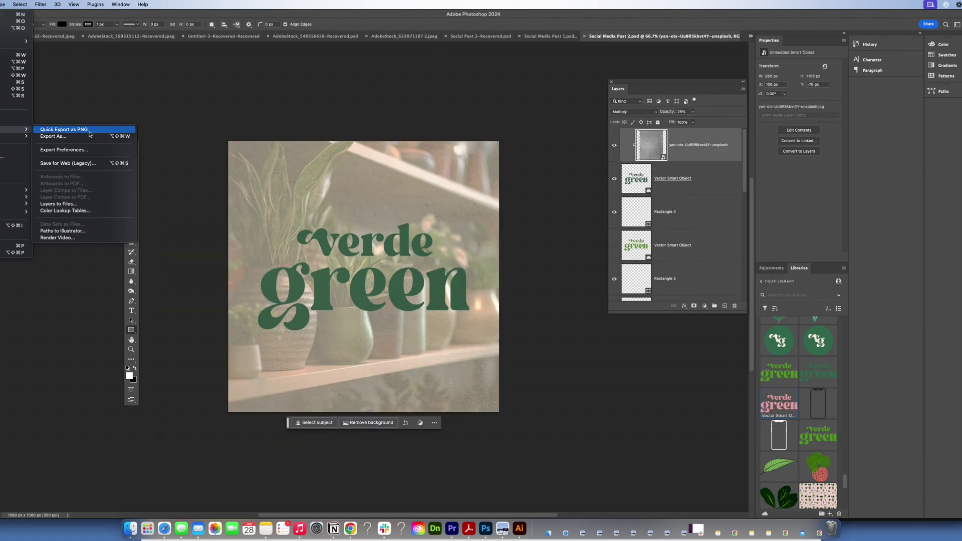
left_click(75, 131)
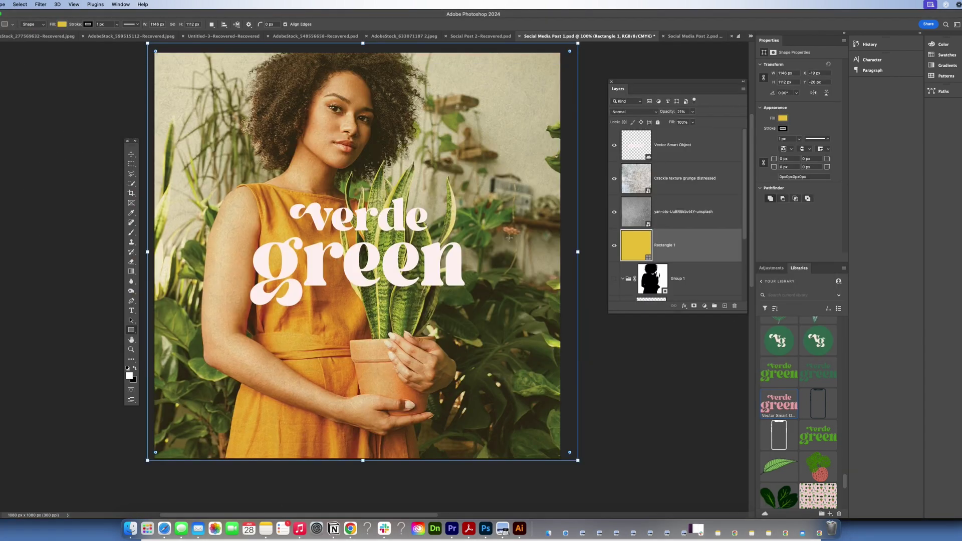
- In the woman-with-plant post, adjust the yellow overlay's opacity and move the yan-ots texture beneath the crackle texture
left_click_drag(666, 122, 677, 122)
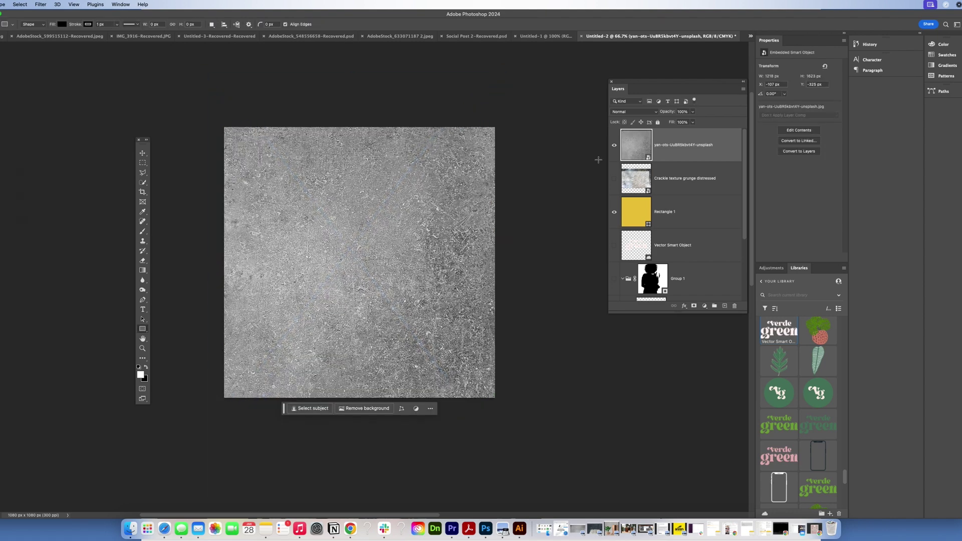
left_click_drag(635, 146, 628, 149)
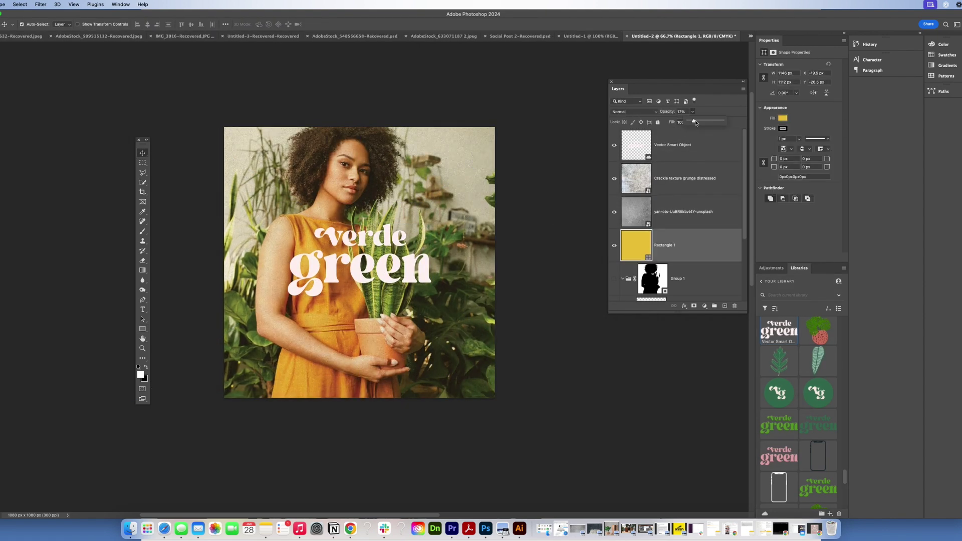
left_click(19, 4)
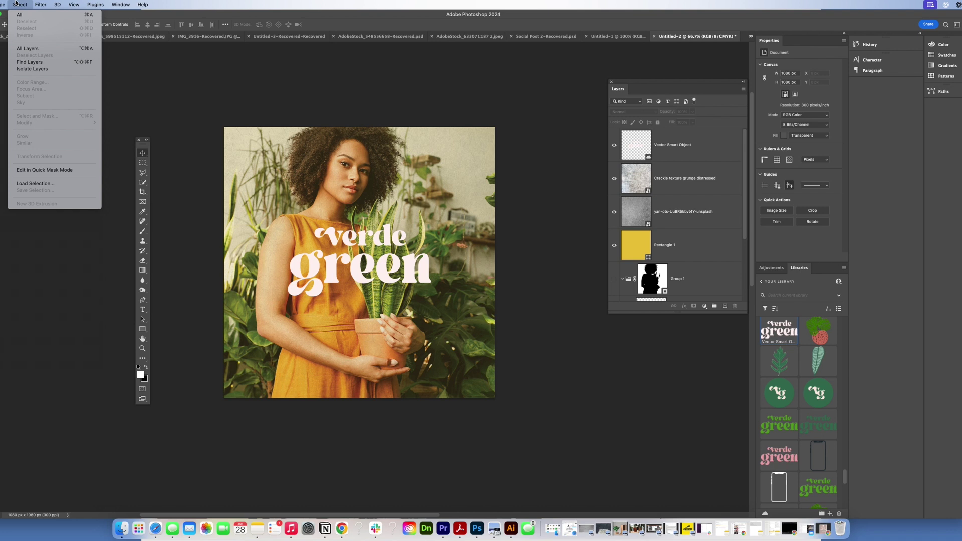